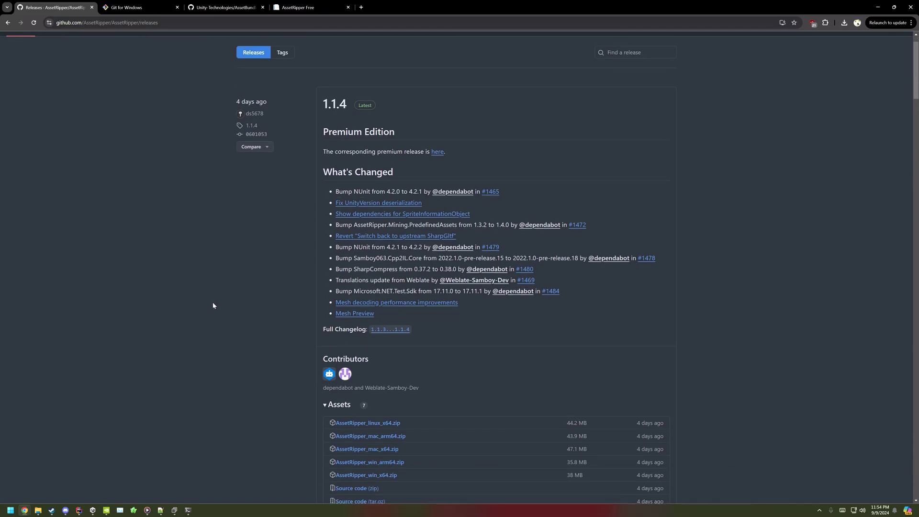
scroll(213, 305, up, 1)
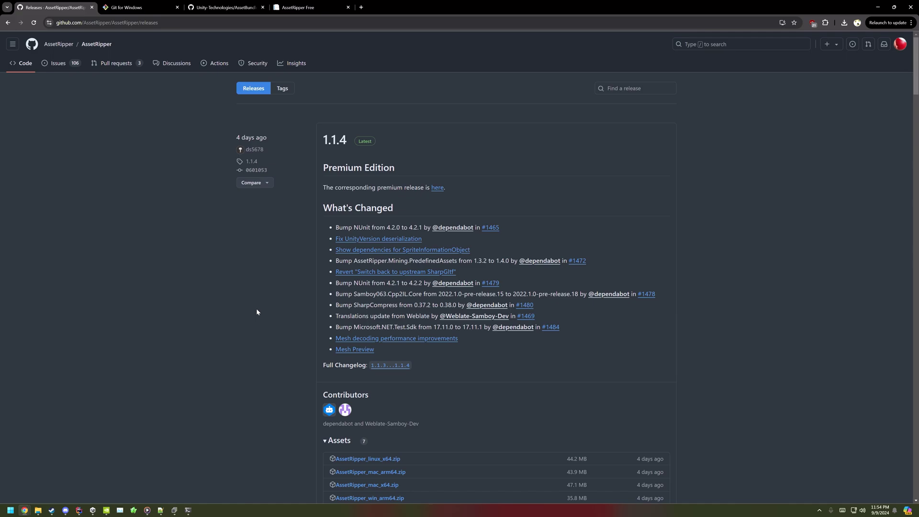
scroll(272, 303, down, 1)
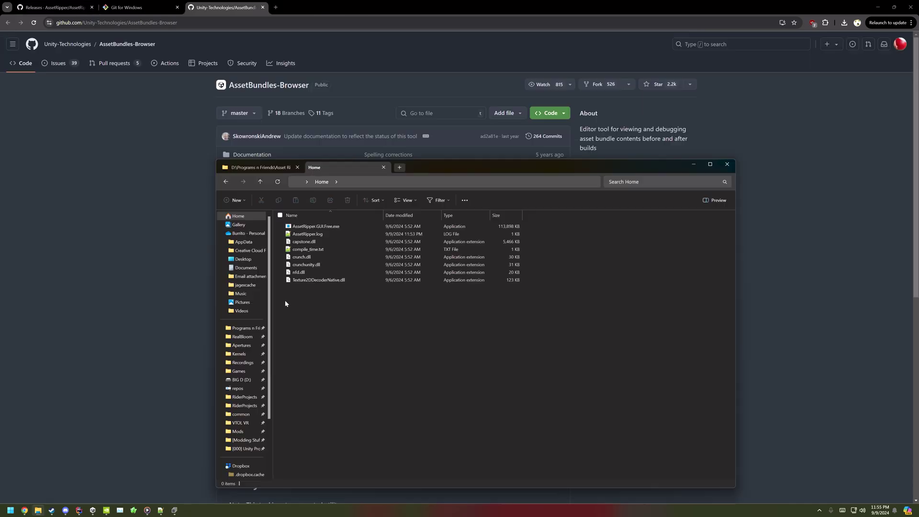
Step: Copy the folders 1770480, 2141700 and 2531290 from the VTOL VR DLC folder into VTOLVR_Data\StreamingAssets
click(240, 423)
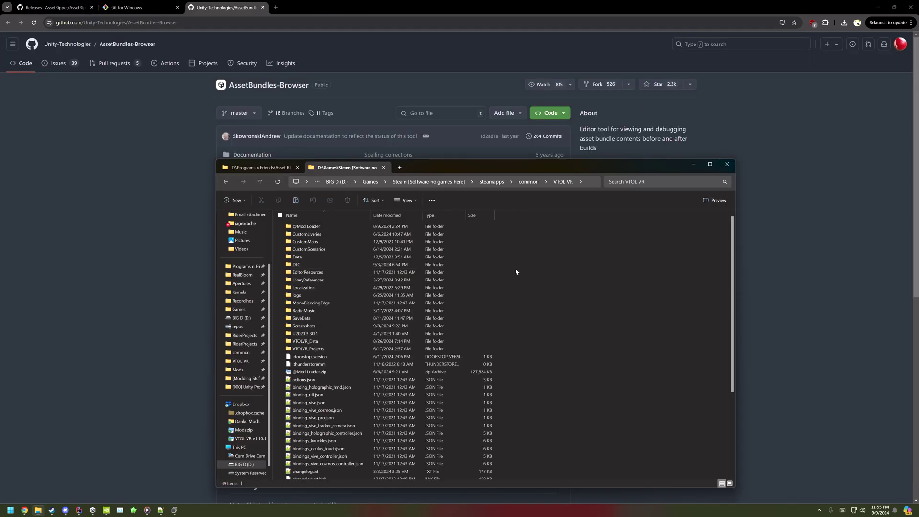
double_click(332, 263)
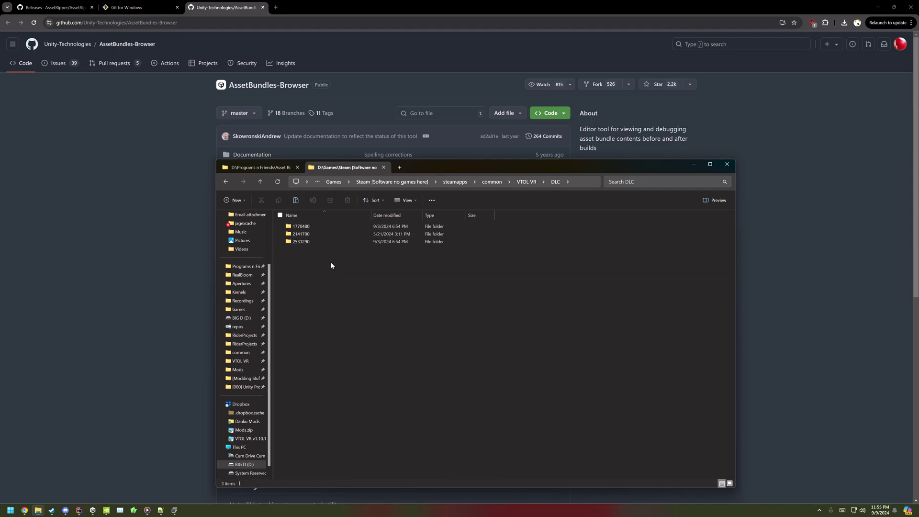
drag(311, 251, 279, 214)
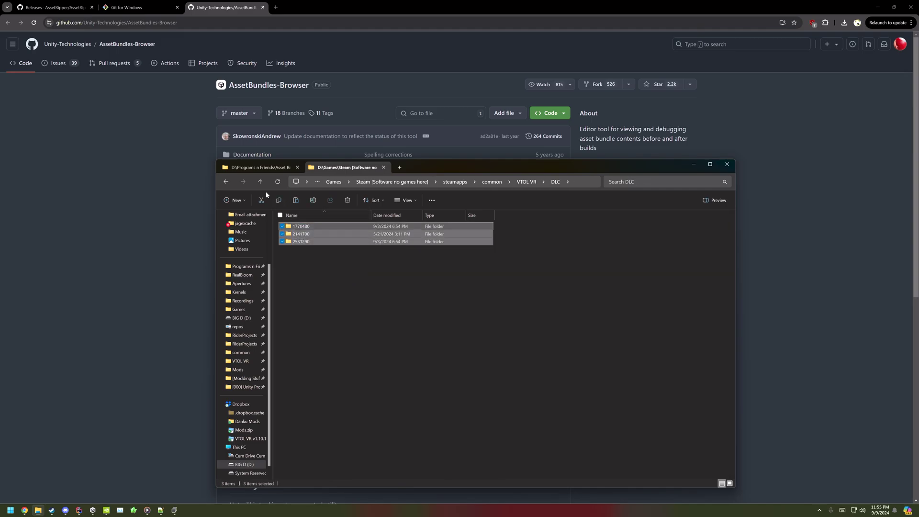
click(519, 185)
double_click(312, 340)
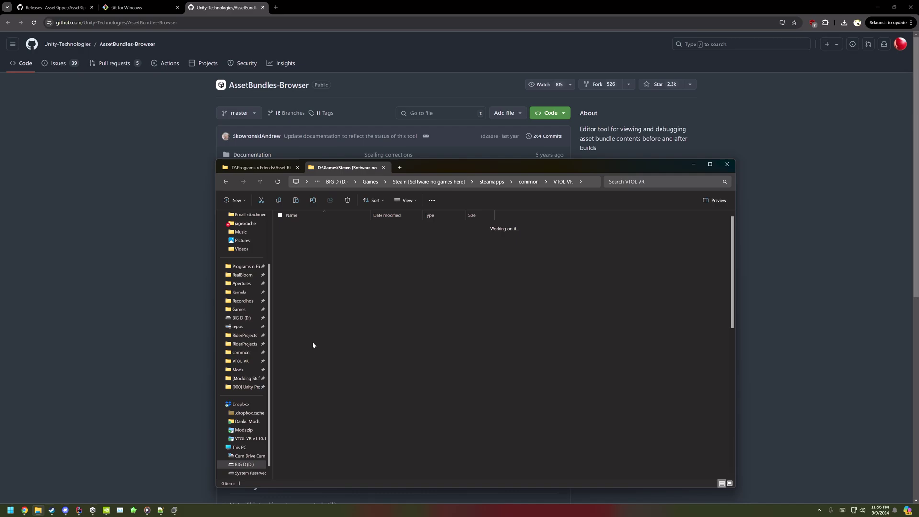
double_click(330, 262)
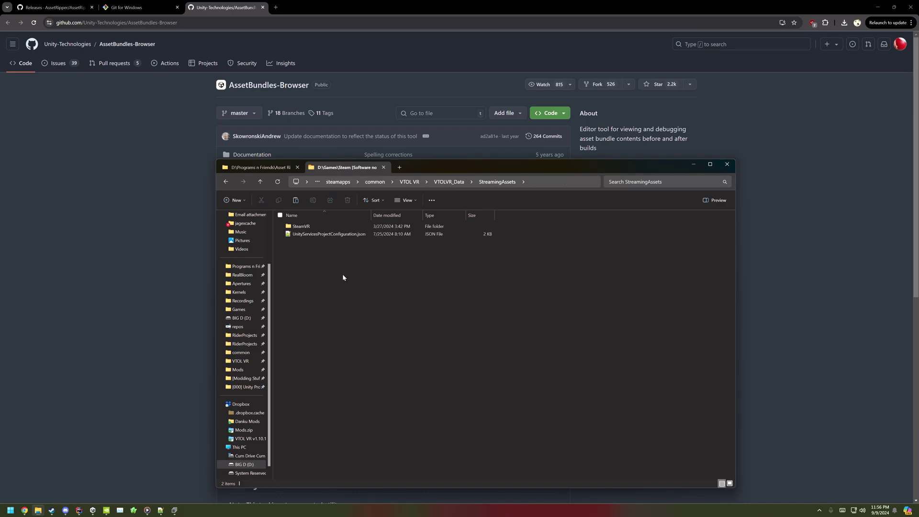
key(ctrl+v)
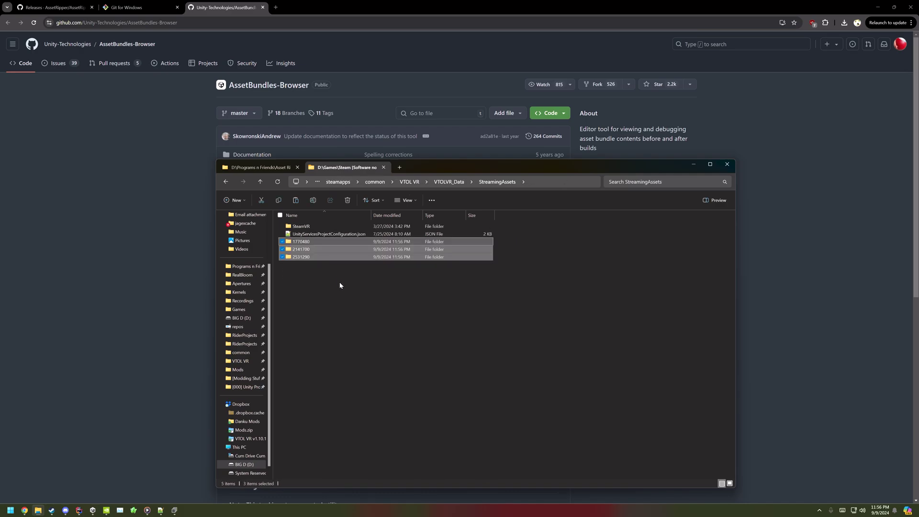
Step: Launch AssetRipper.GUI.Free.exe, load the VTOL VR game folder into it and check the import log
click(261, 167)
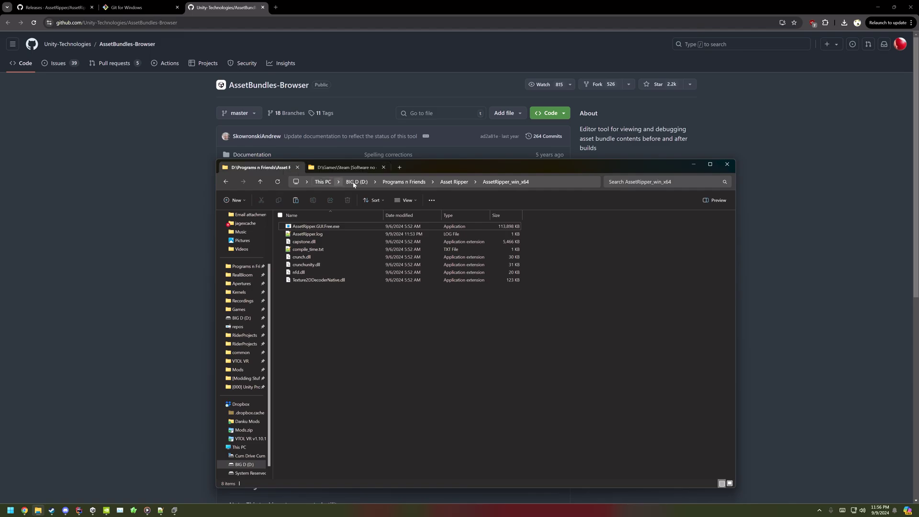
double_click(328, 227)
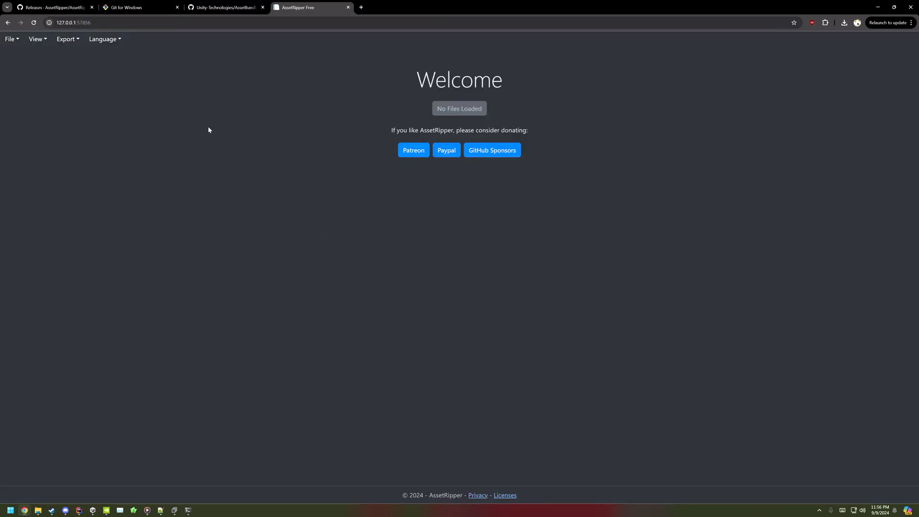
click(12, 38)
click(28, 67)
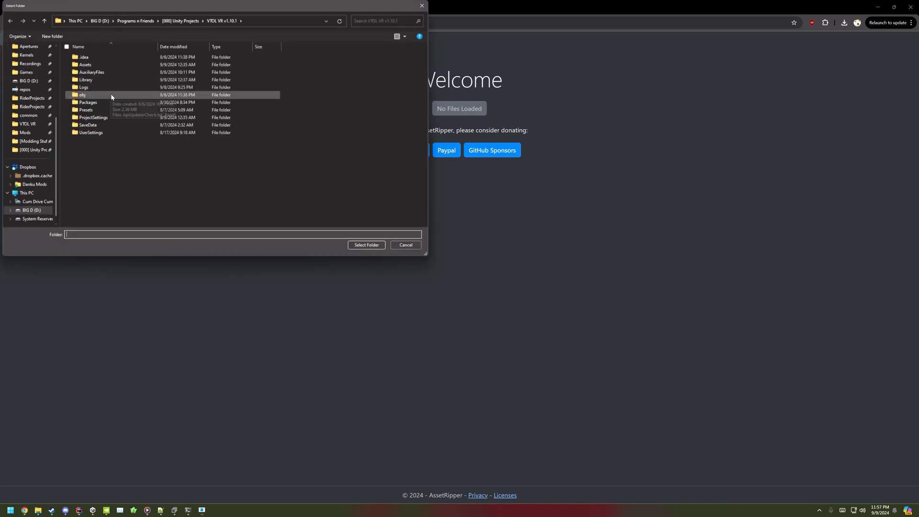
click(27, 123)
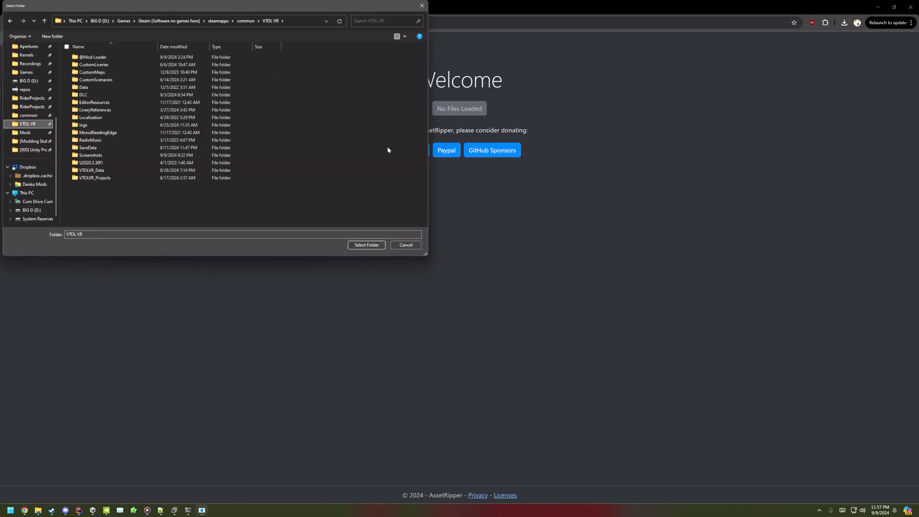
click(373, 245)
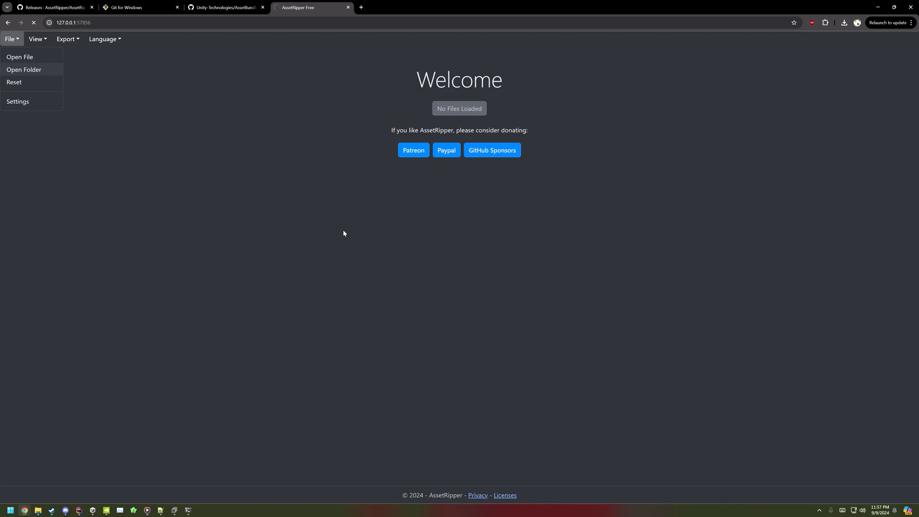
click(189, 511)
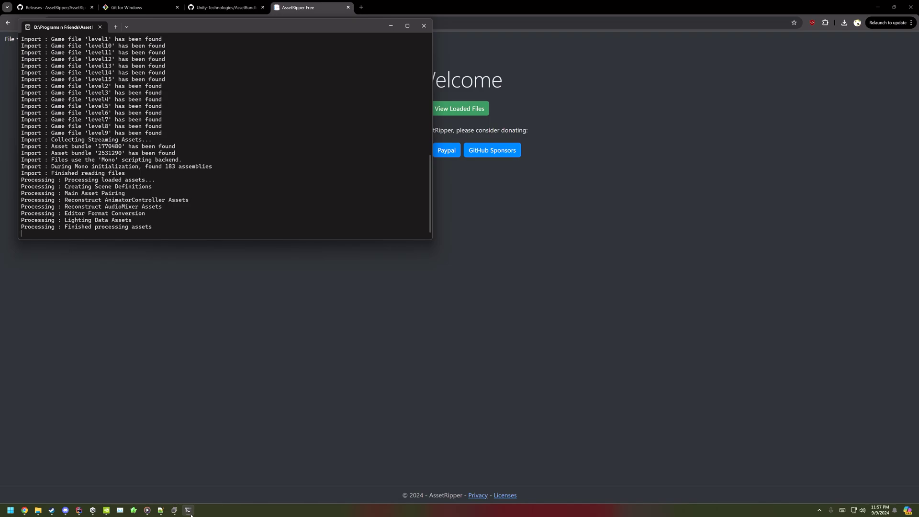
click(239, 378)
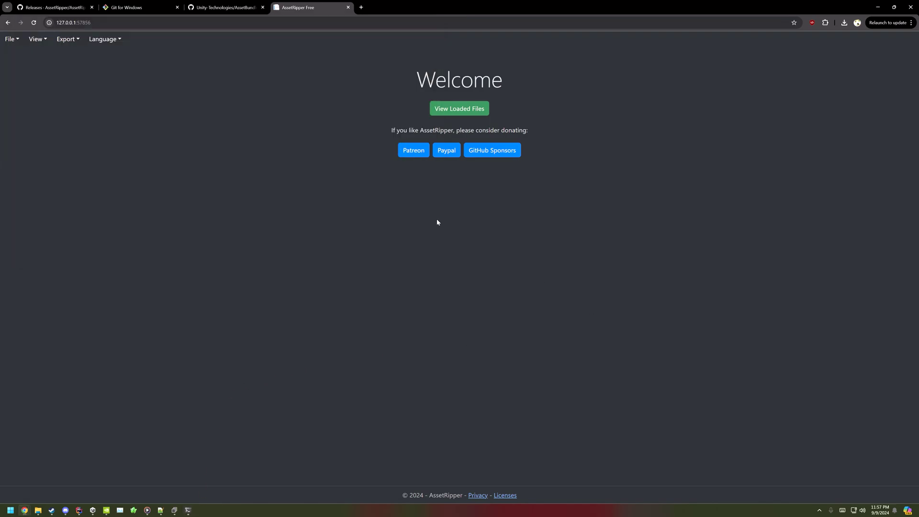
Step: Start exporting all files and choose the VTOL VR v1.10.3 folder in [000] Unity Projects as the destination
click(11, 39)
click(67, 39)
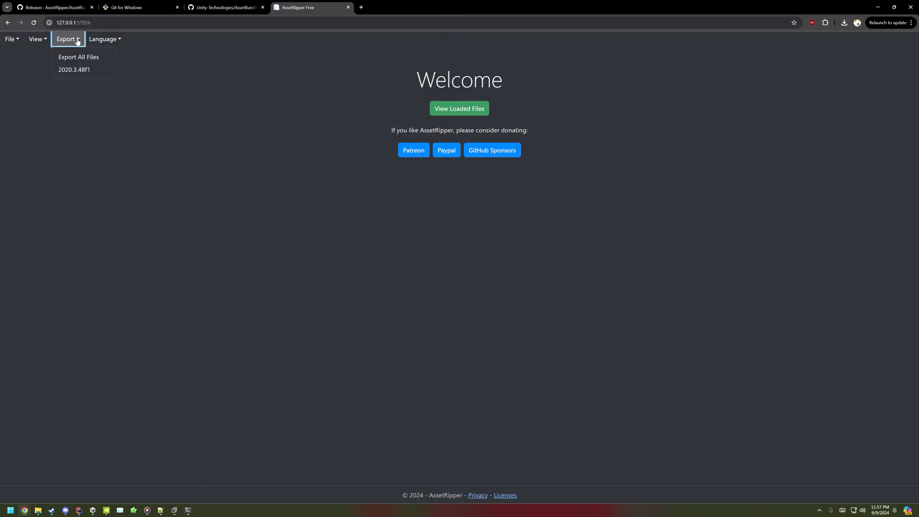
right_click(68, 40)
key(Escape)
key(Escape)
click(68, 41)
click(78, 57)
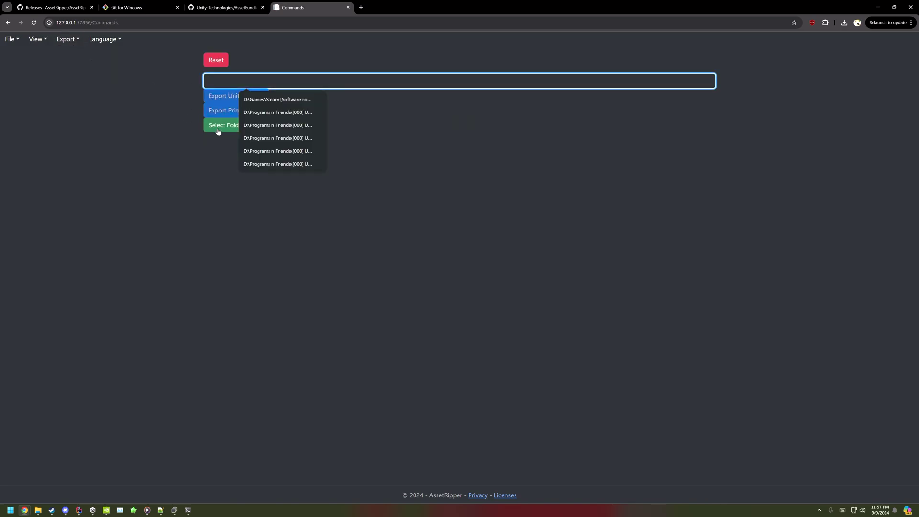
click(217, 130)
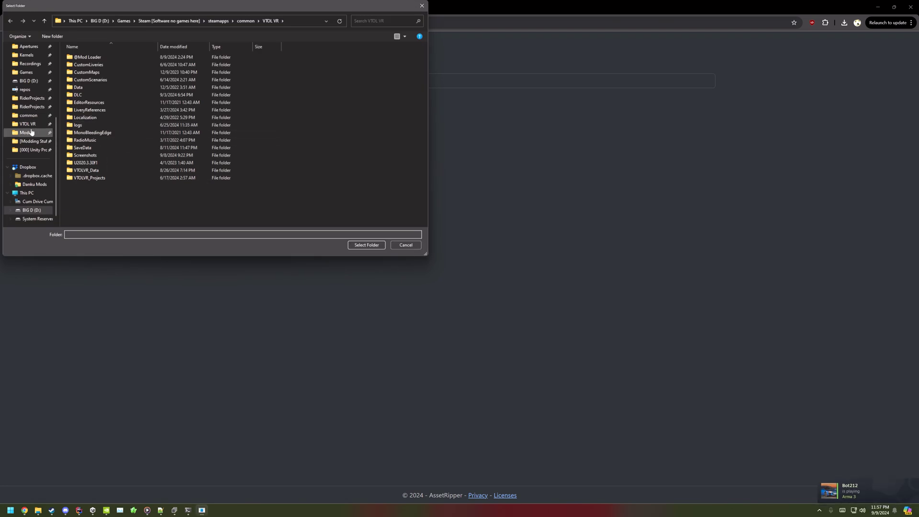
double_click(108, 171)
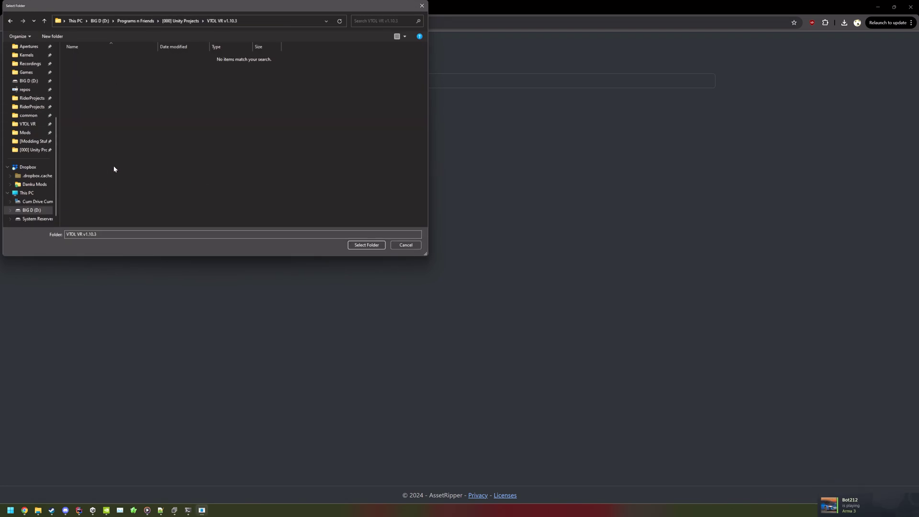
click(370, 246)
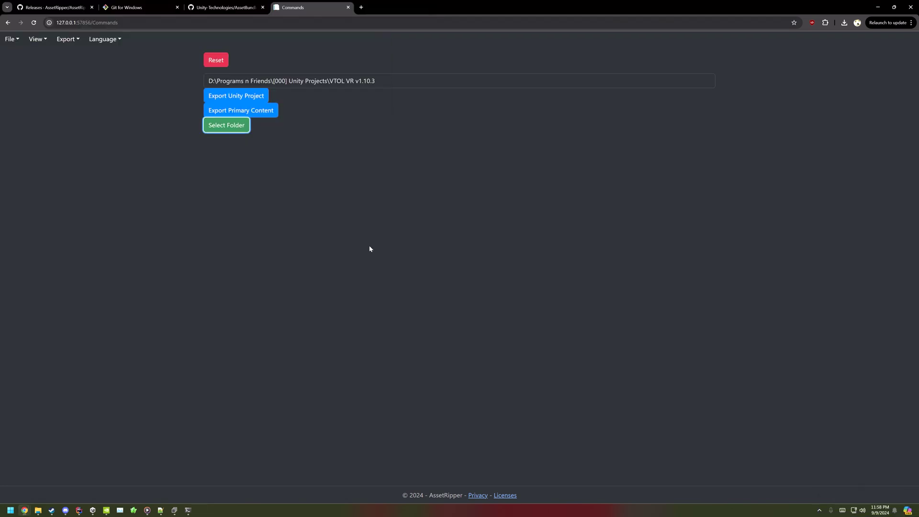
Step: Export the loaded files as a Unity project and check the export log
click(266, 95)
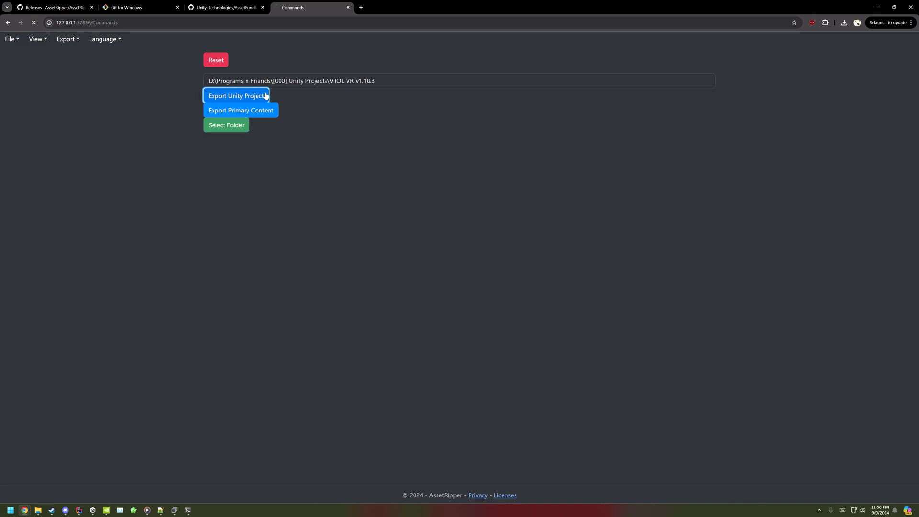
click(297, 95)
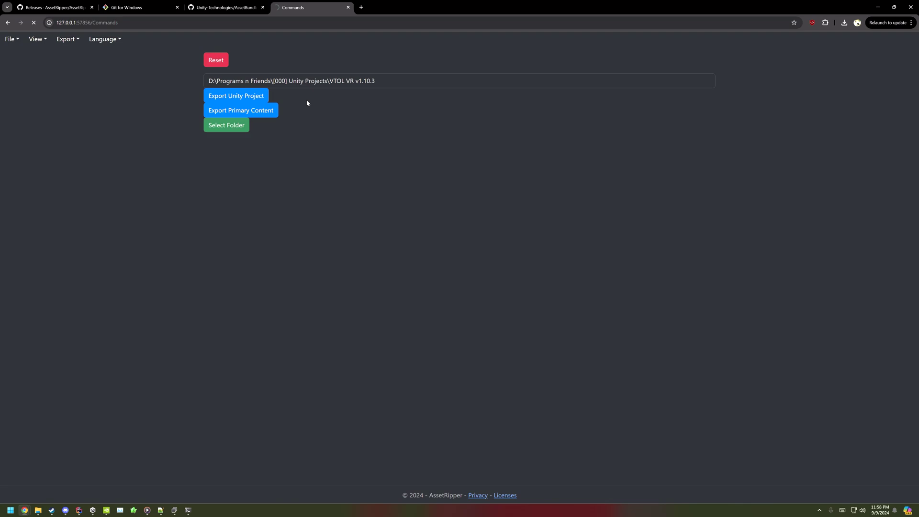
click(192, 508)
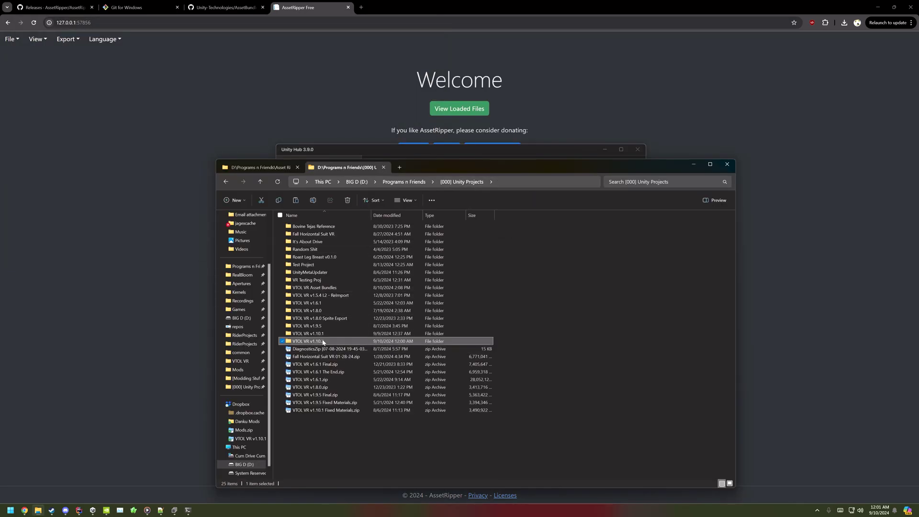
Step: Open the VTOL VR v1.10.3 export folder in File Explorer and delete its AuxiliaryFiles folder
double_click(323, 342)
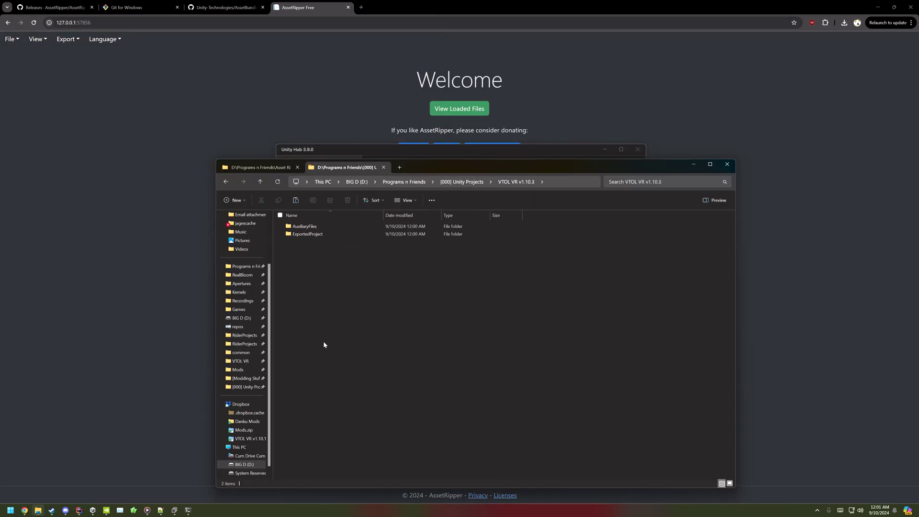
click(322, 227)
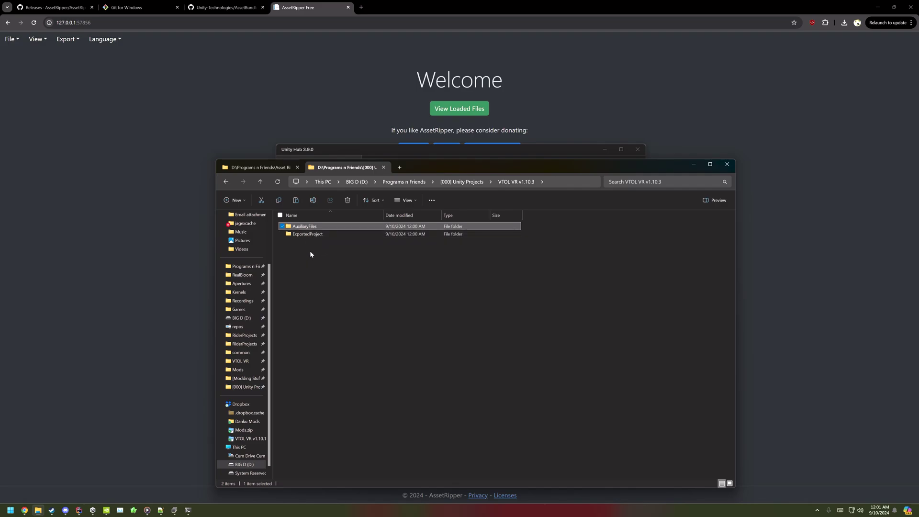
key(Delete)
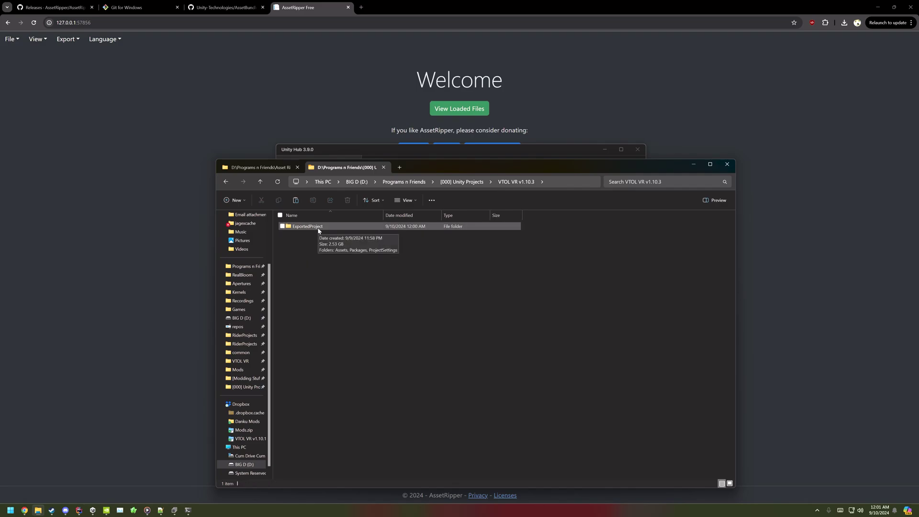
Step: Move Assets, Packages and ProjectSettings from ExportedProject up into VTOL VR v1.10.3 and delete the emptied ExportedProject folder
double_click(318, 229)
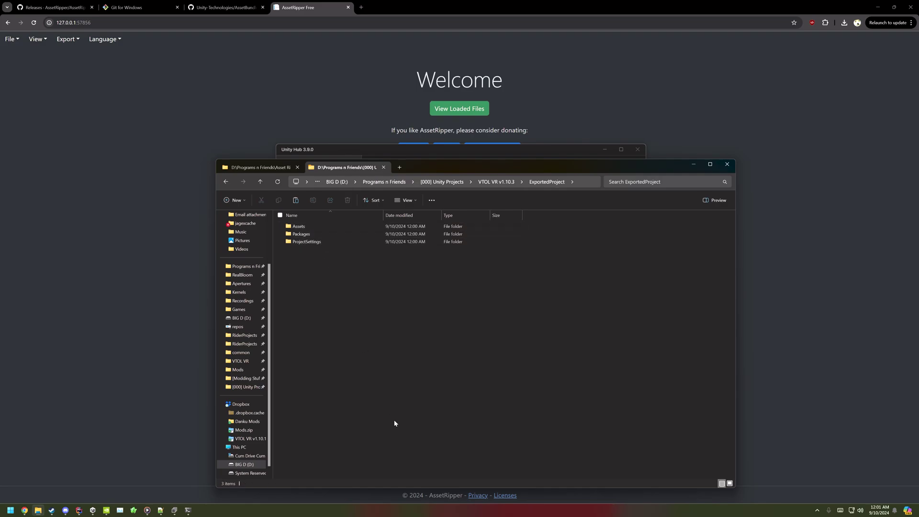
drag(394, 421, 334, 220)
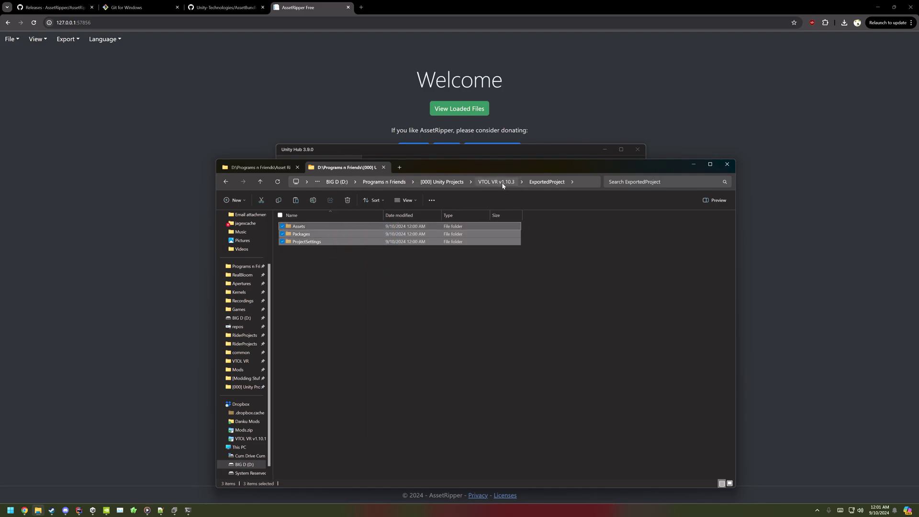
click(502, 186)
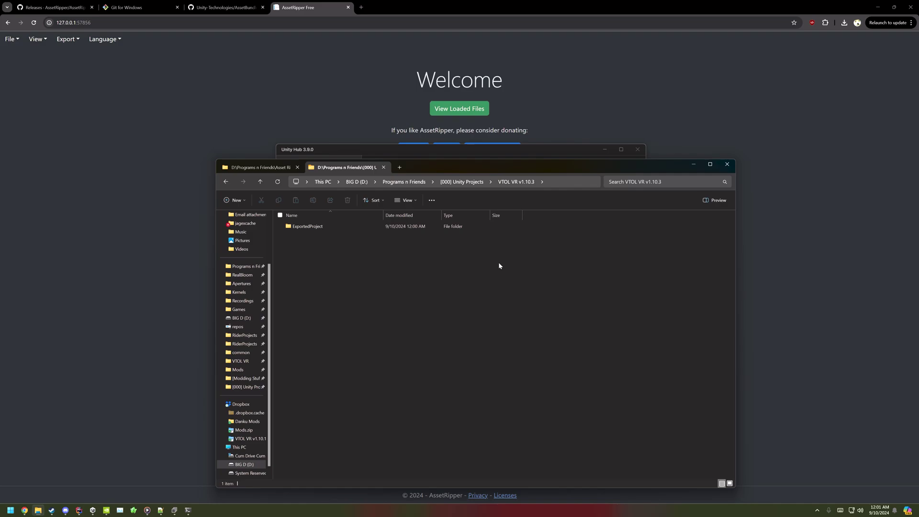
key(ctrl+v)
click(330, 235)
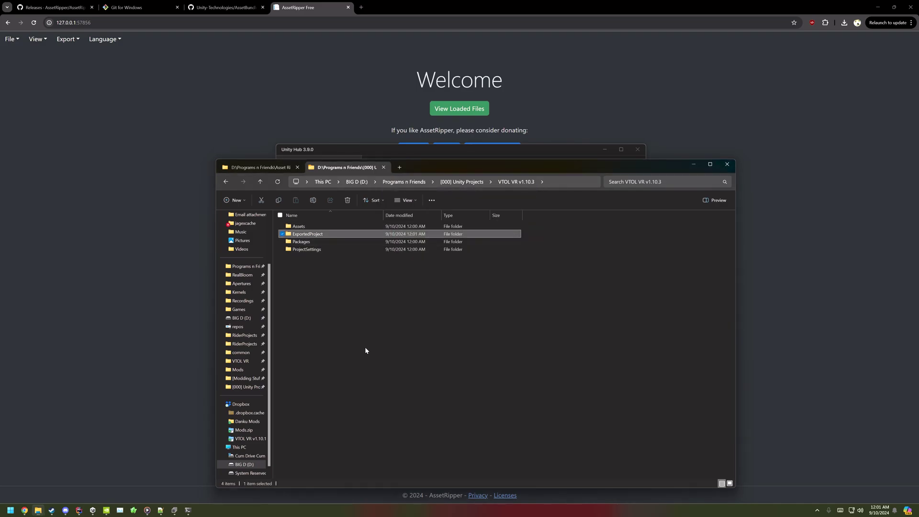
key(Delete)
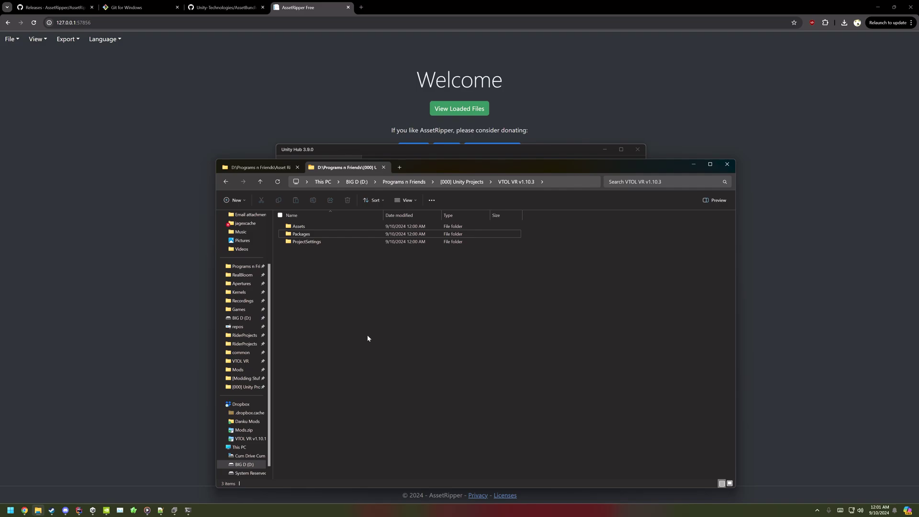
Step: Switch to Unity Hub and add the VTOL VR v1.10.3 folder from disk as a project
click(453, 149)
click(571, 173)
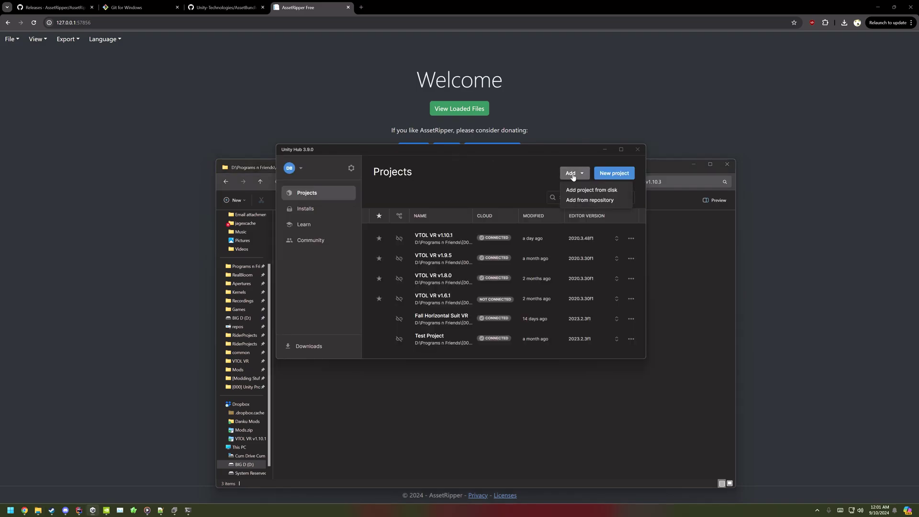
click(583, 191)
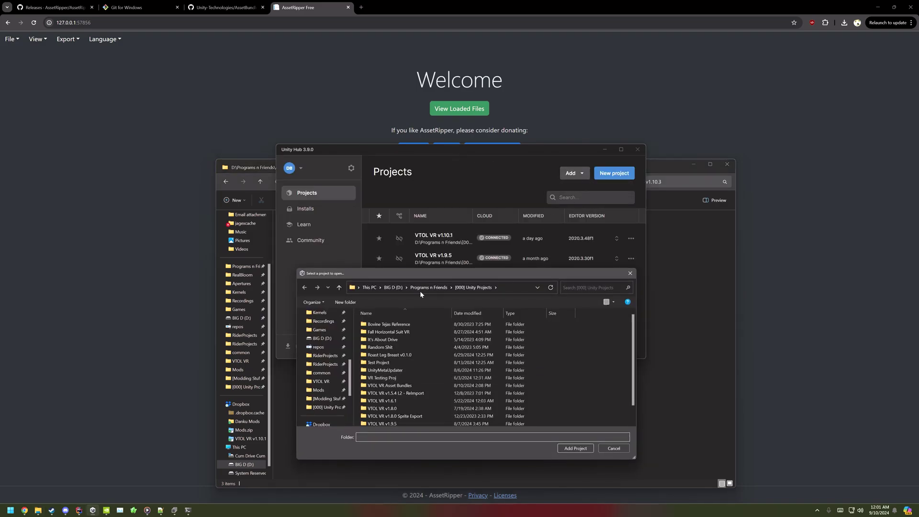
scroll(410, 364, down, 1)
click(404, 422)
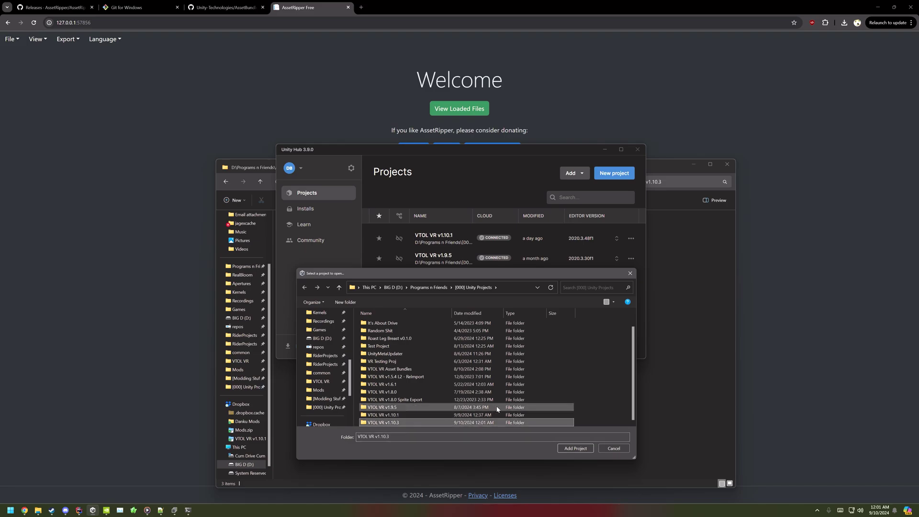
click(575, 450)
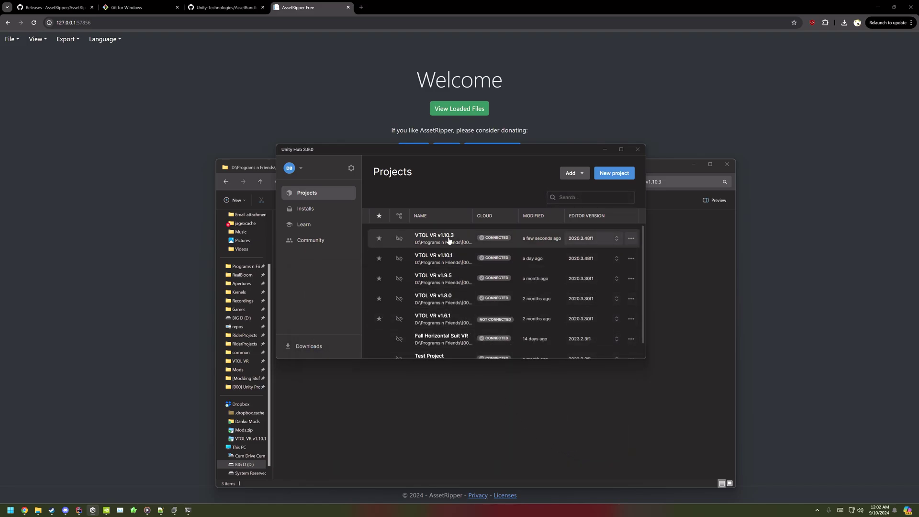
Step: Open the VTOL VR v1.10.3 project from the Unity Hub project list
click(441, 240)
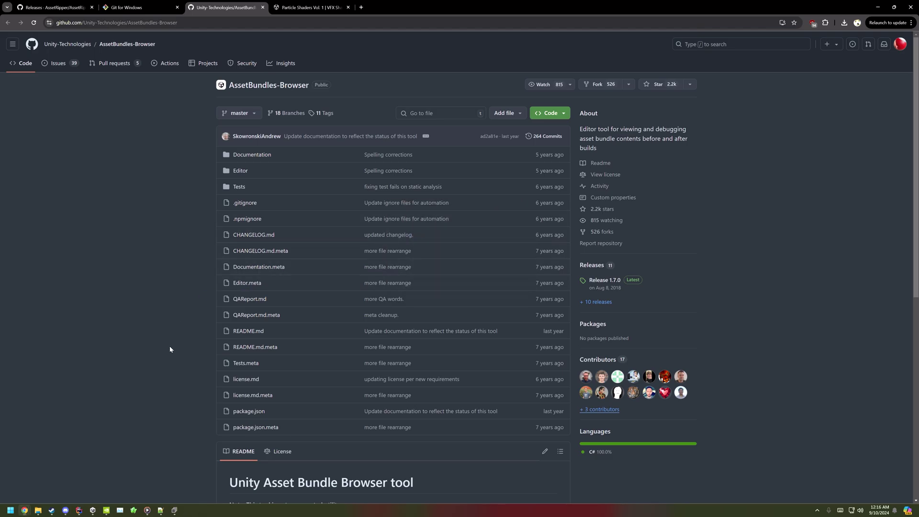
Step: In File Explorer, delete every subfolder of the project's Assets\Scenes folder except Maps, and delete the Akutan folder inside Maps
click(43, 512)
double_click(307, 227)
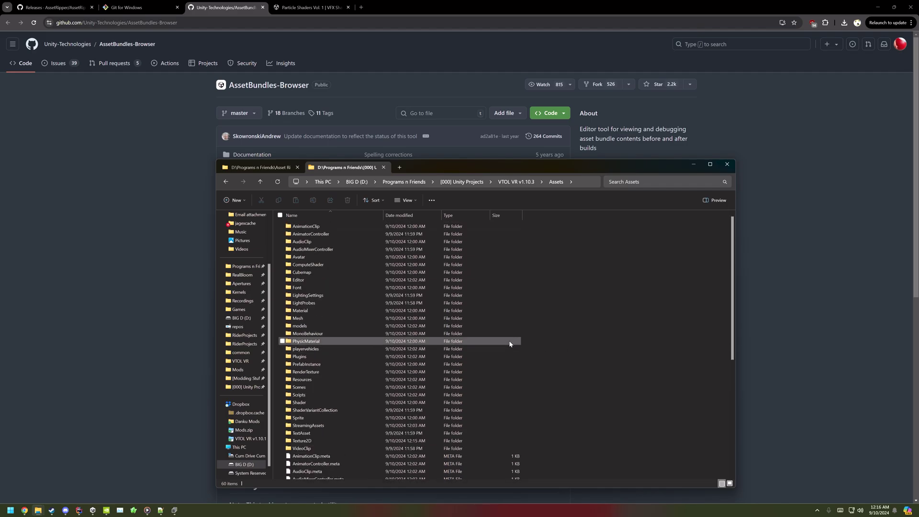
double_click(387, 391)
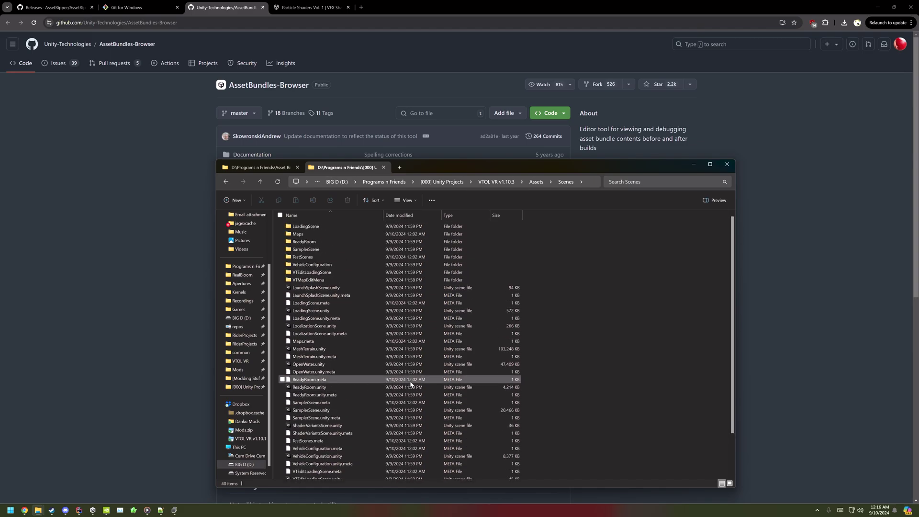
click(392, 226)
shift+click(392, 280)
ctrl+click(393, 234)
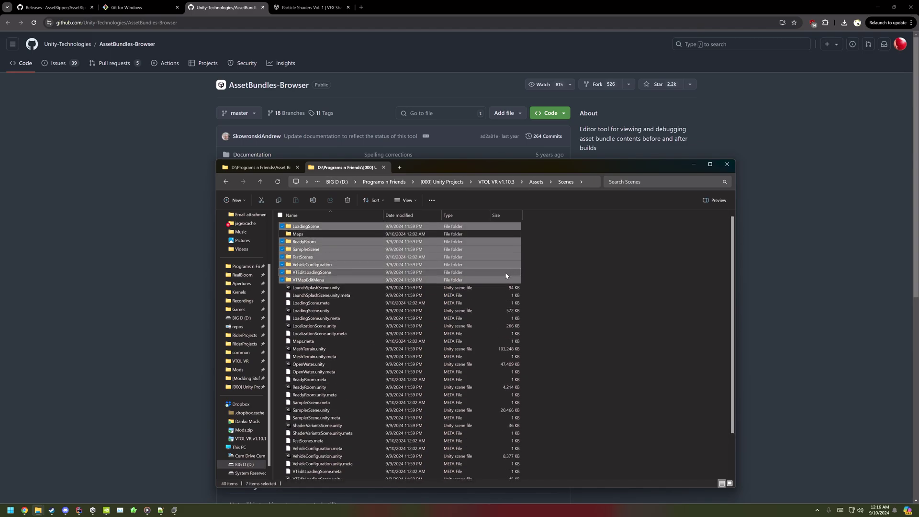
key(Delete)
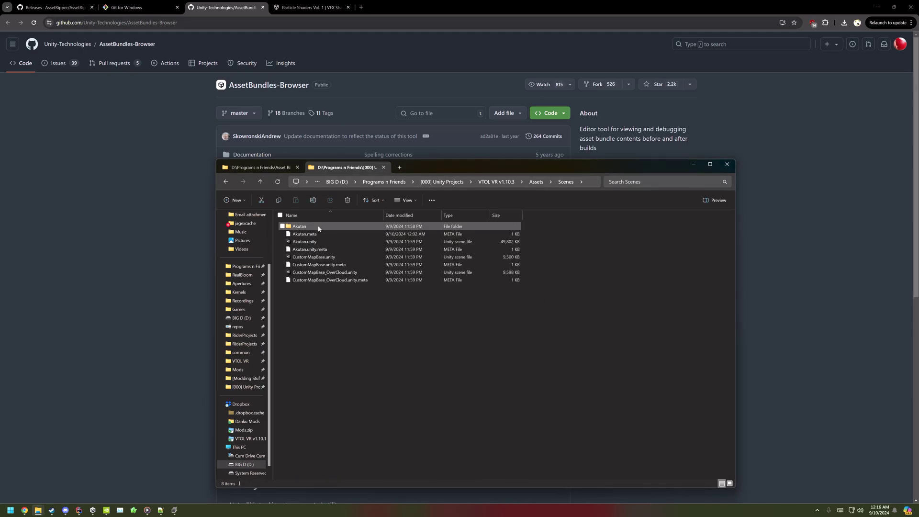
click(319, 228)
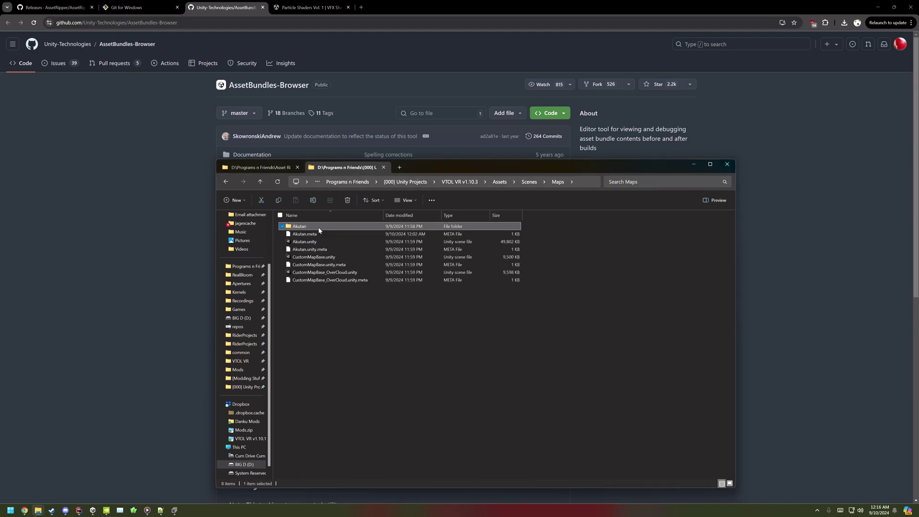
key(Delete)
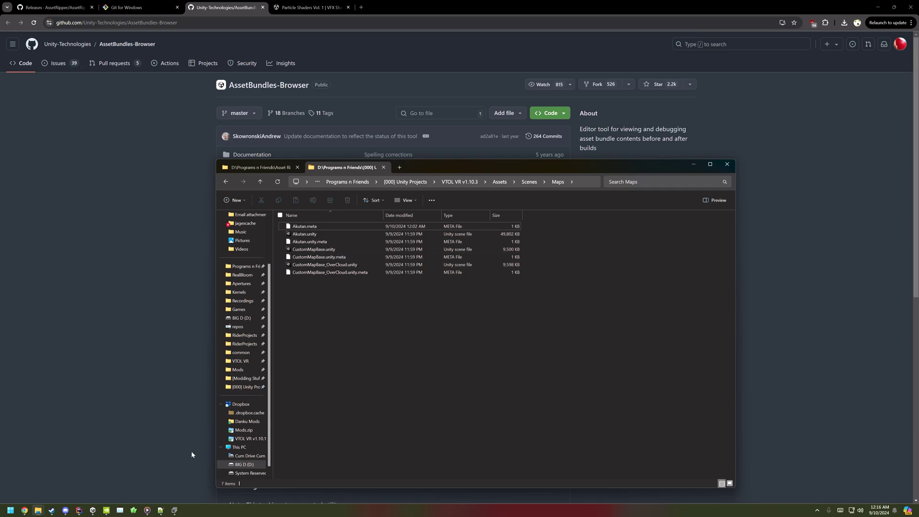
Step: Switch to Unity Hub and launch VTOL VR v1.10.3 again
click(93, 510)
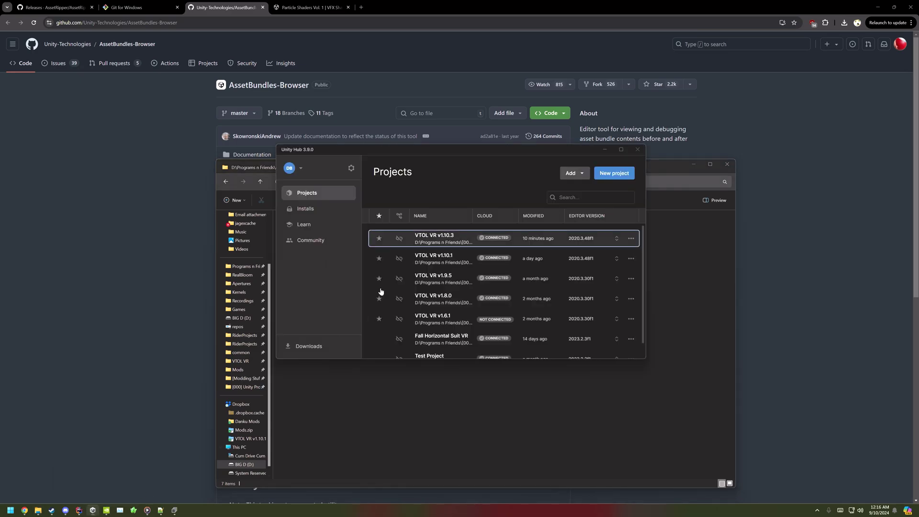
click(446, 240)
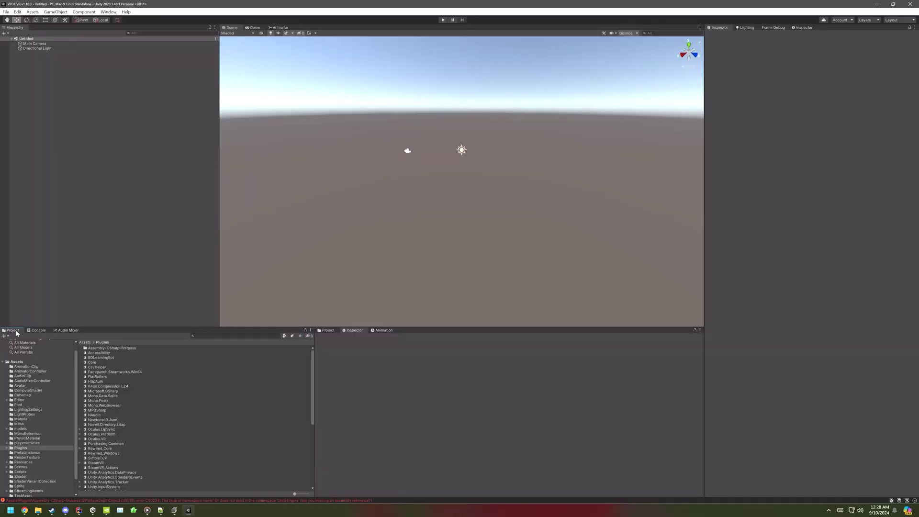
Step: Delete all Unity.* plugins in Assets/Plugins, from Unity.Analytics.DataPrivacy through Unity.XR.OpenXR.Features.RuntimeDebugger
click(109, 12)
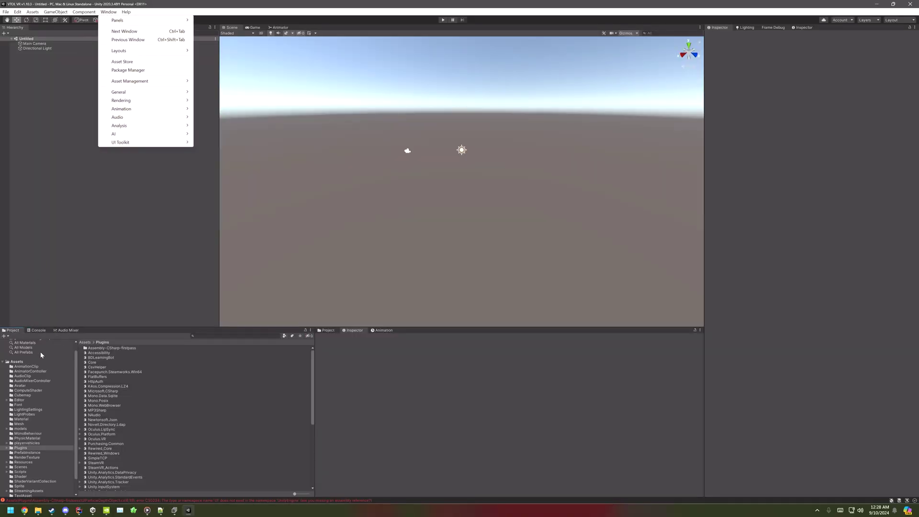
click(22, 448)
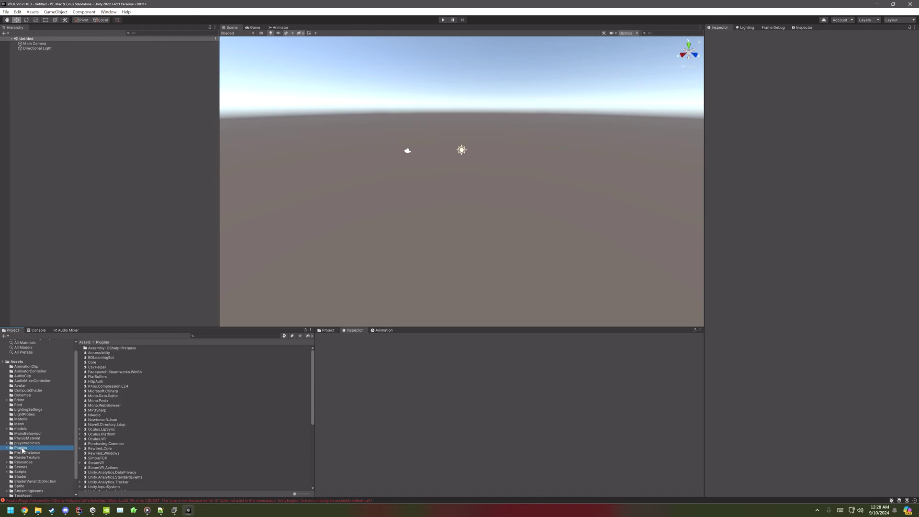
scroll(141, 438, down, 5)
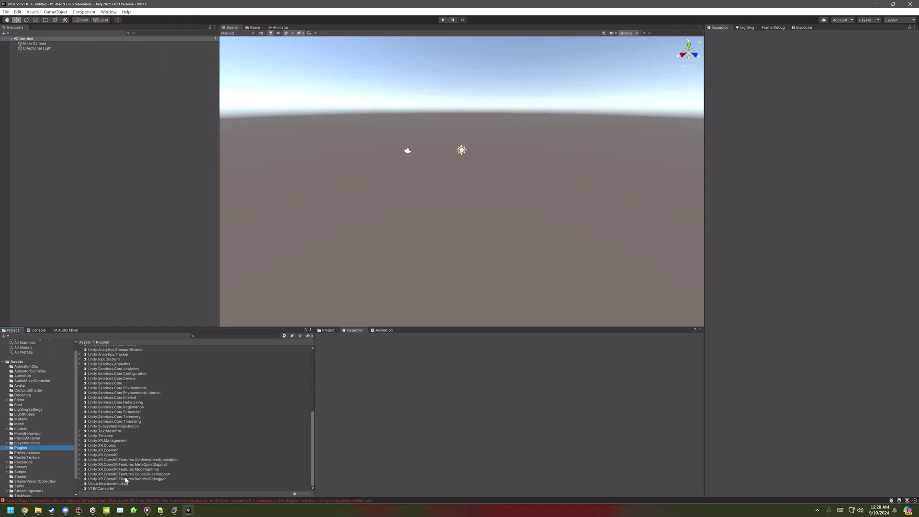
click(126, 478)
scroll(191, 467, up, 2)
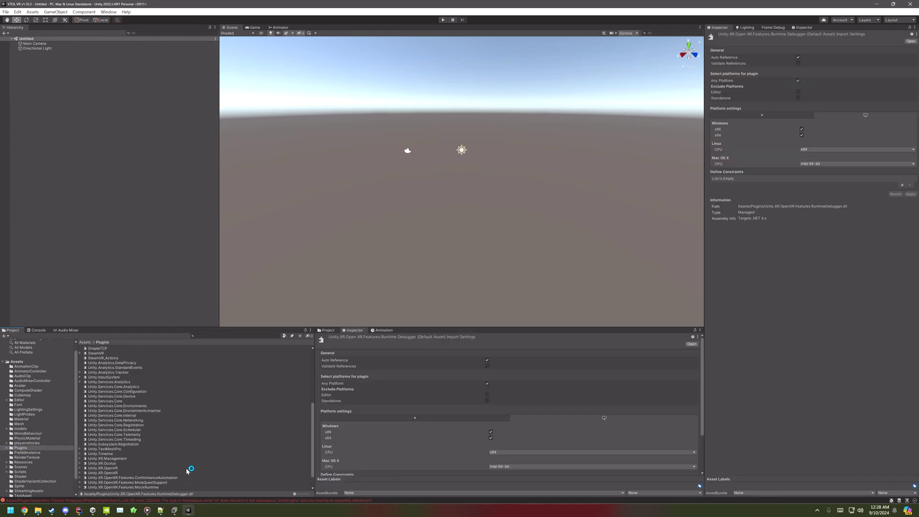
shift+click(109, 381)
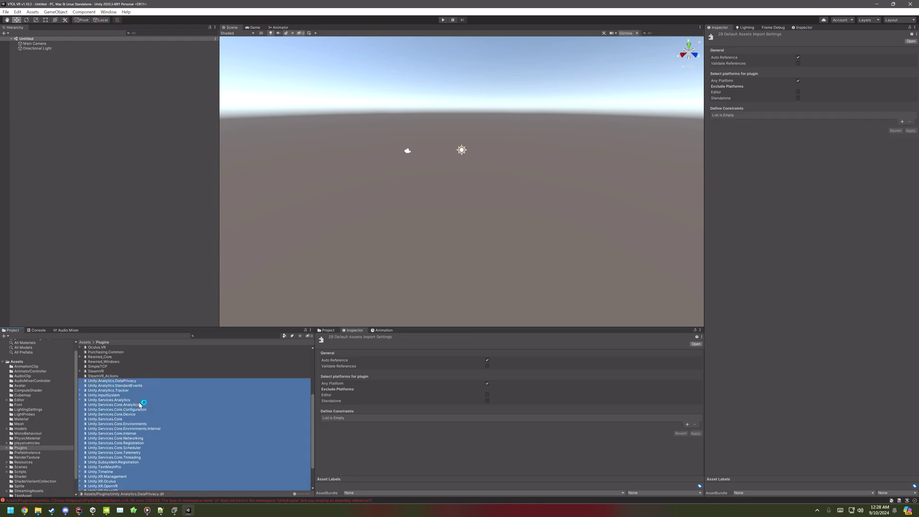
key(Delete)
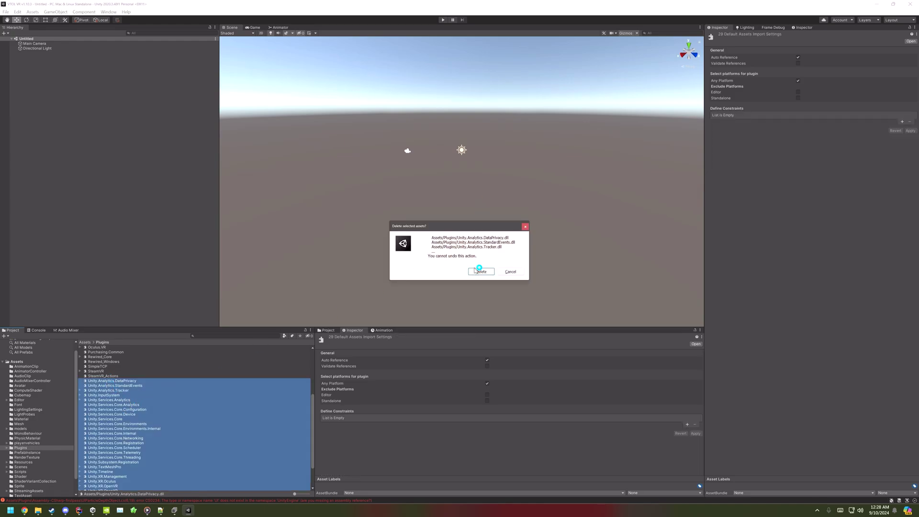
click(476, 268)
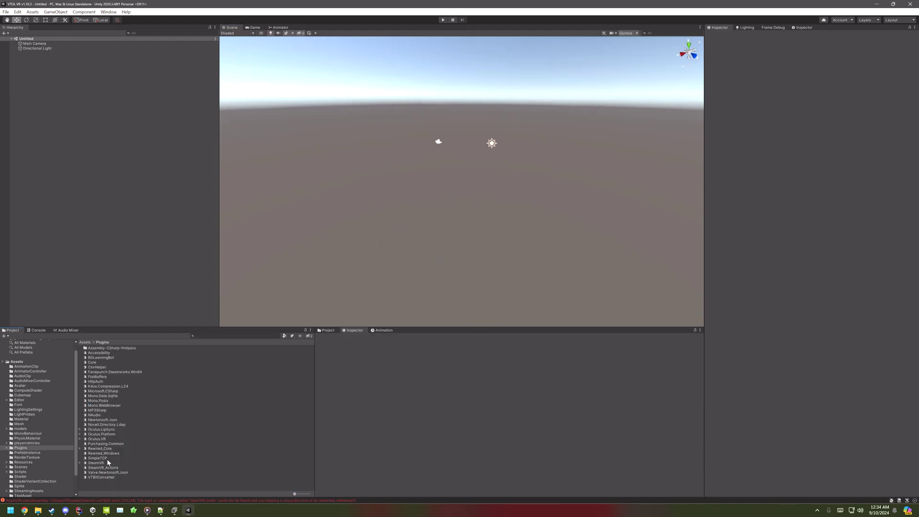
Step: Delete the SteamVR and SteamVR_Actions plugins from Assets/Plugins
click(109, 462)
shift+click(113, 467)
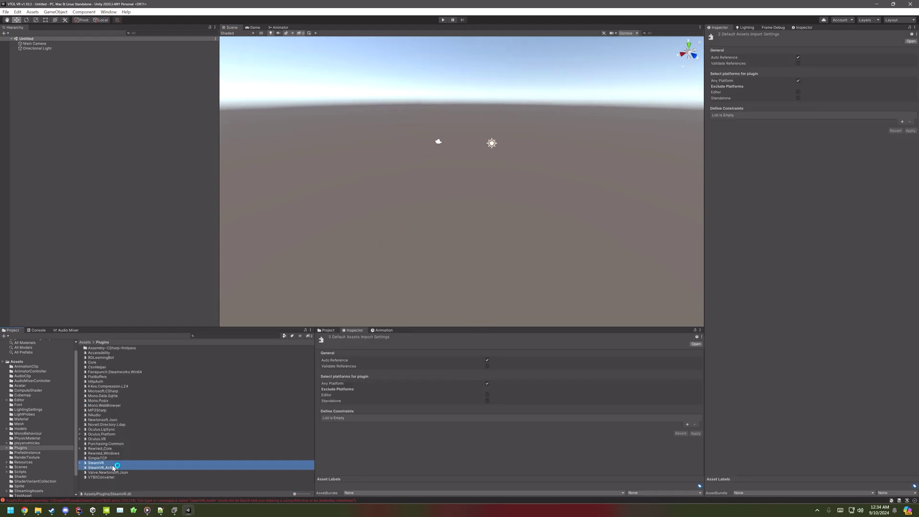
key(Delete)
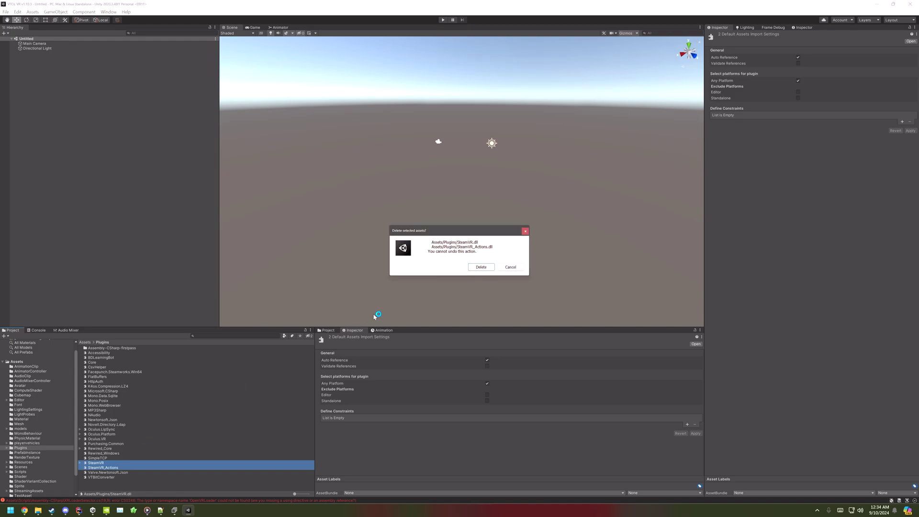
click(480, 267)
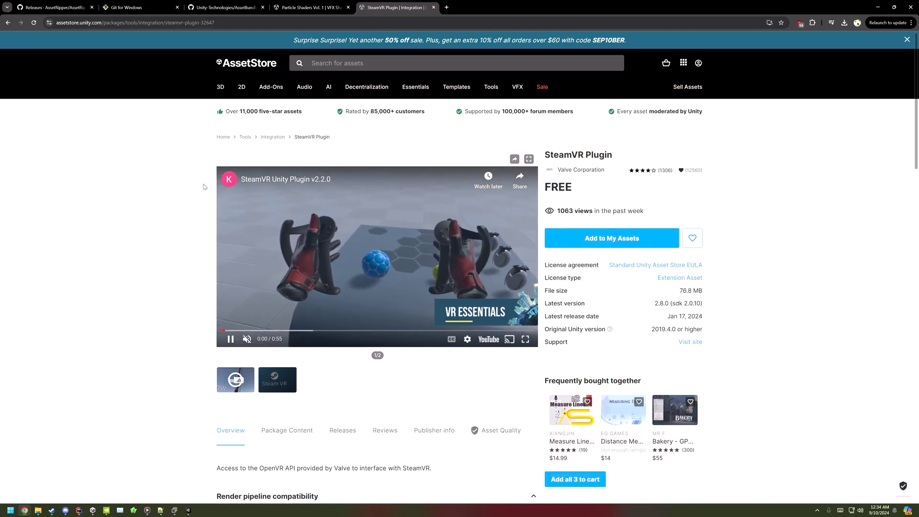
click(263, 220)
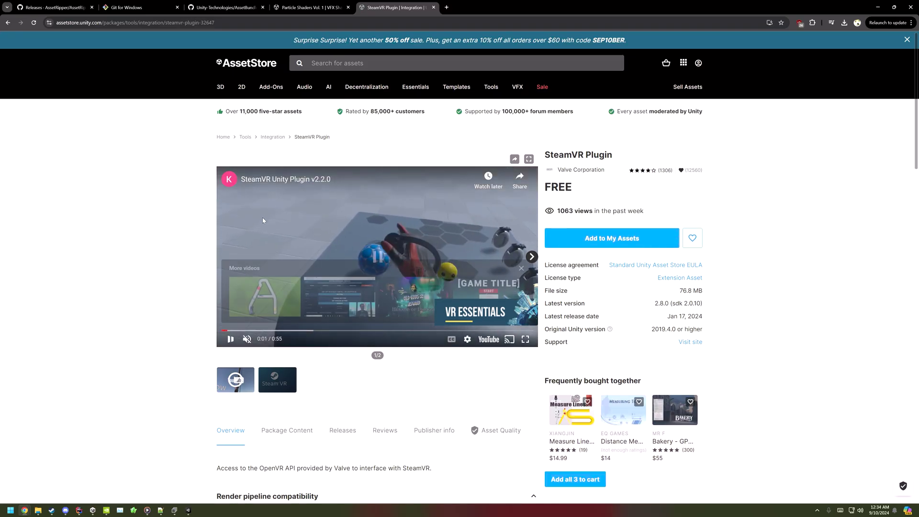
Step: Switch back to the Unity editor and import the complete SteamVR Plugin from My Assets in the Package Manager
click(190, 509)
click(17, 331)
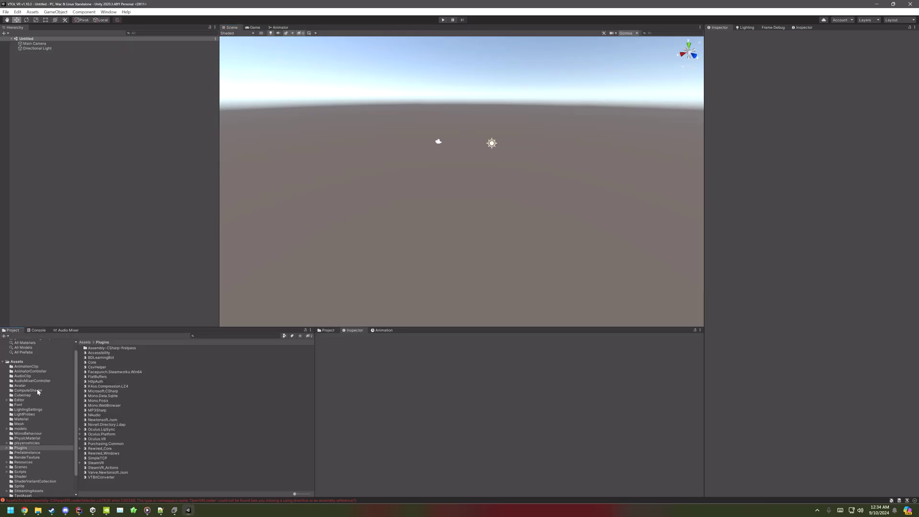
click(109, 12)
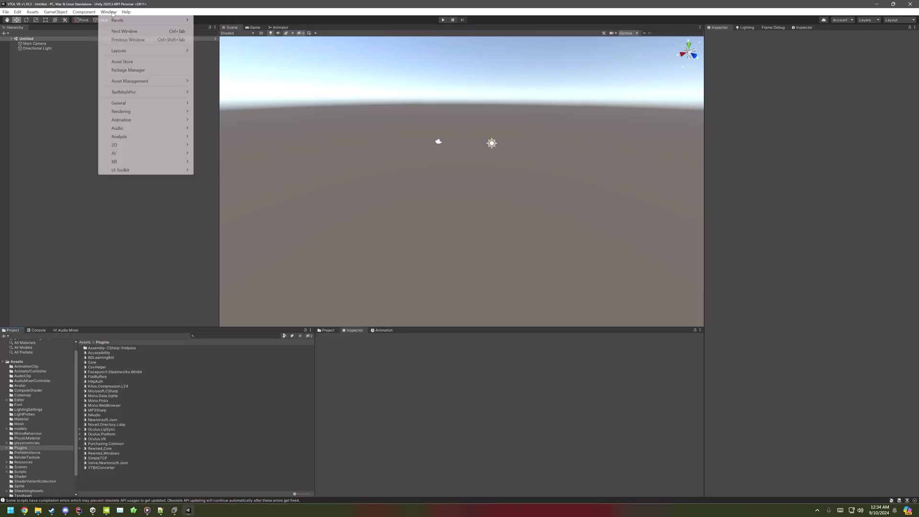
click(130, 69)
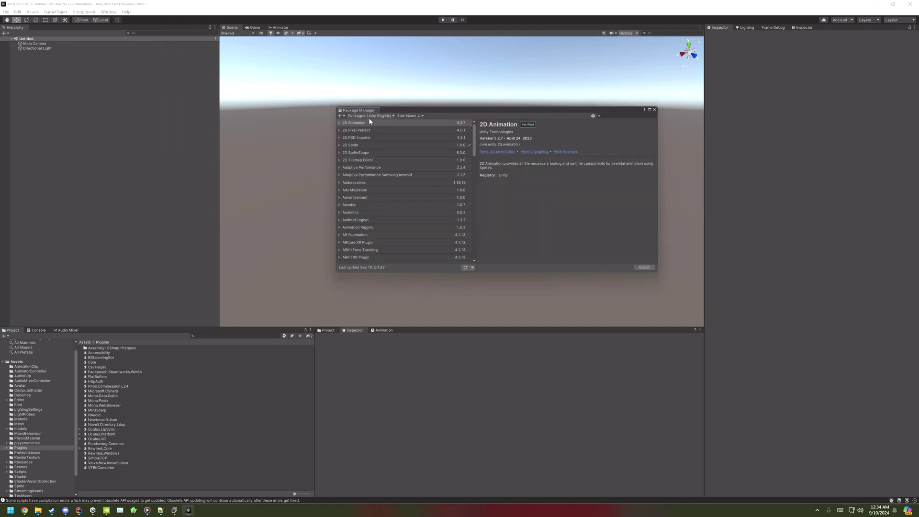
click(371, 117)
click(372, 145)
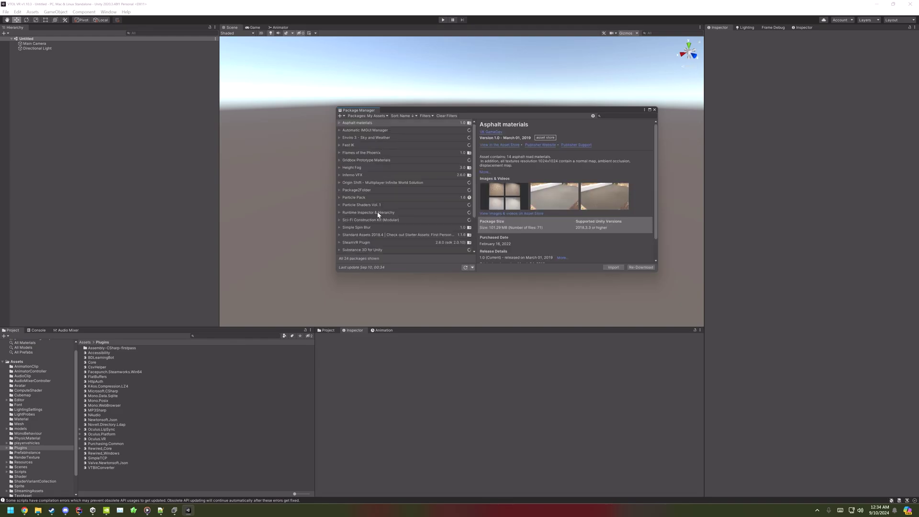
click(393, 242)
click(619, 269)
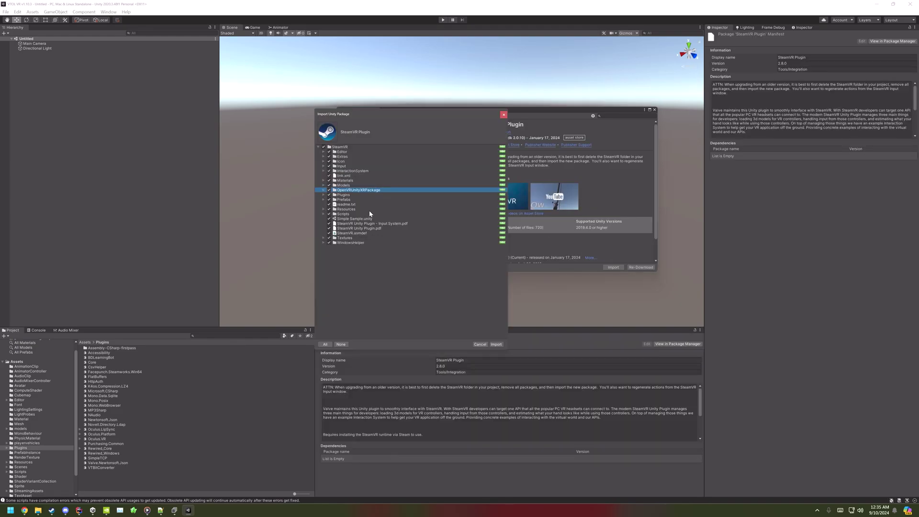
click(353, 148)
click(481, 344)
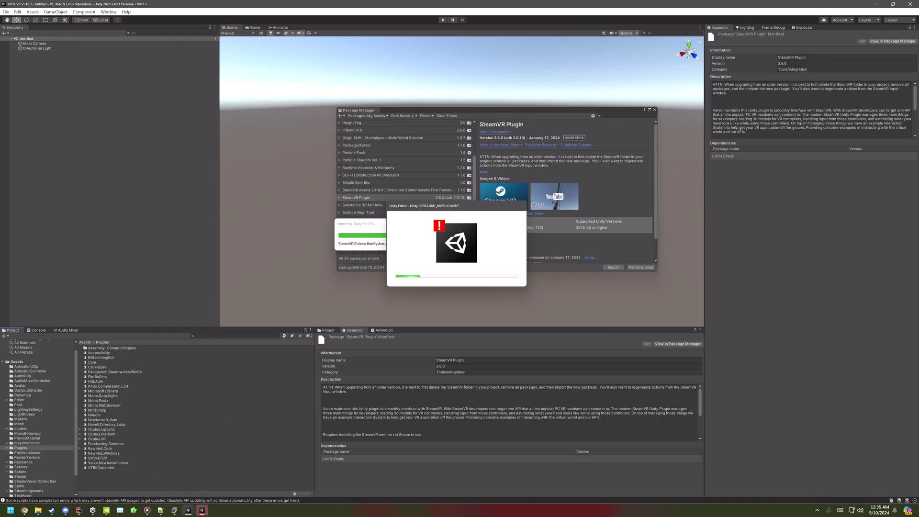
Step: Delete the duplicate Valve.Newtonsoft.Json library from Assets/SteamVR/Input/Plugins/JSON.NET
scroll(37, 392, down, 3)
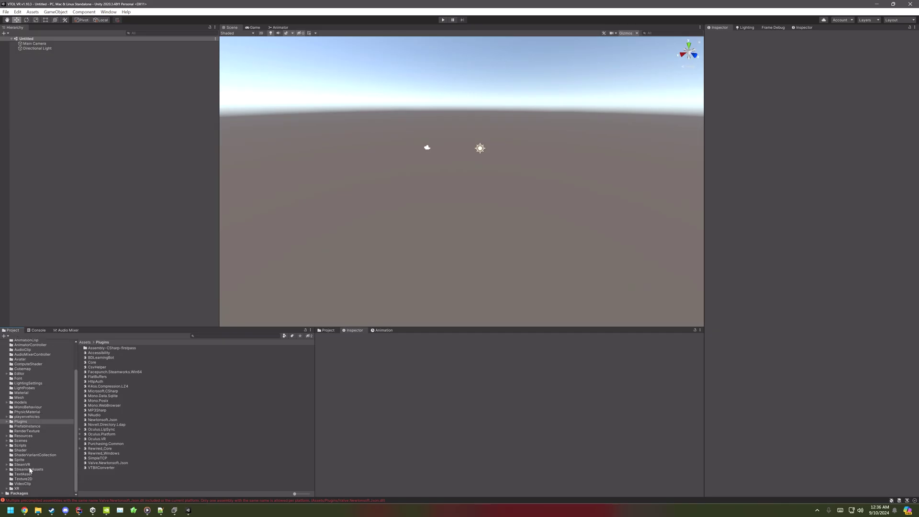
double_click(29, 465)
scroll(52, 415, down, 3)
click(33, 430)
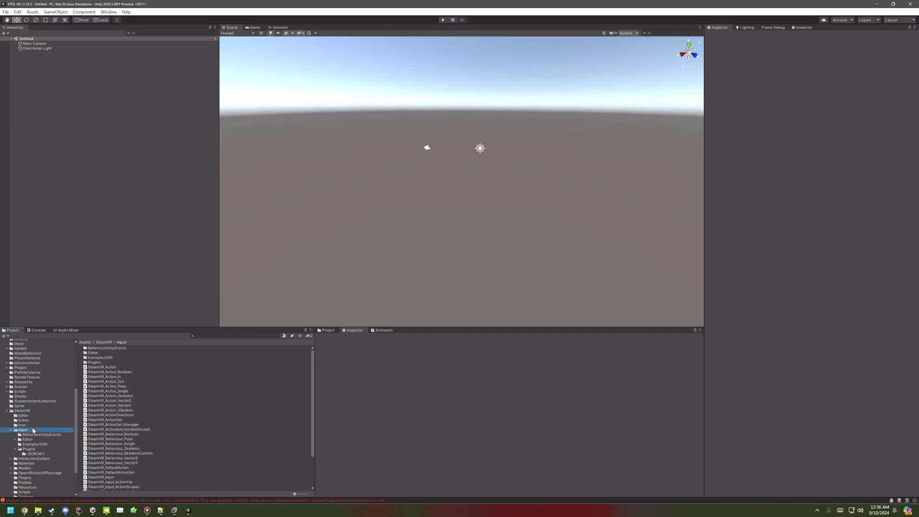
click(35, 452)
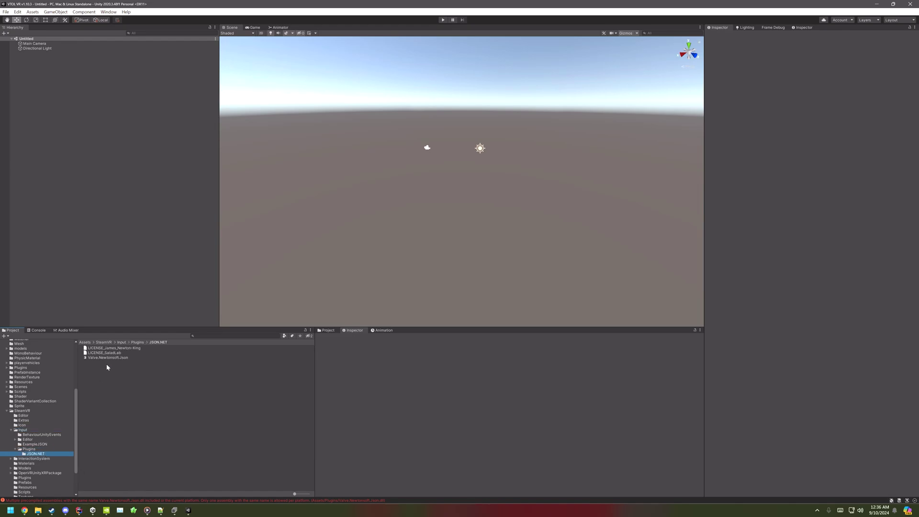
click(112, 358)
key(Delete)
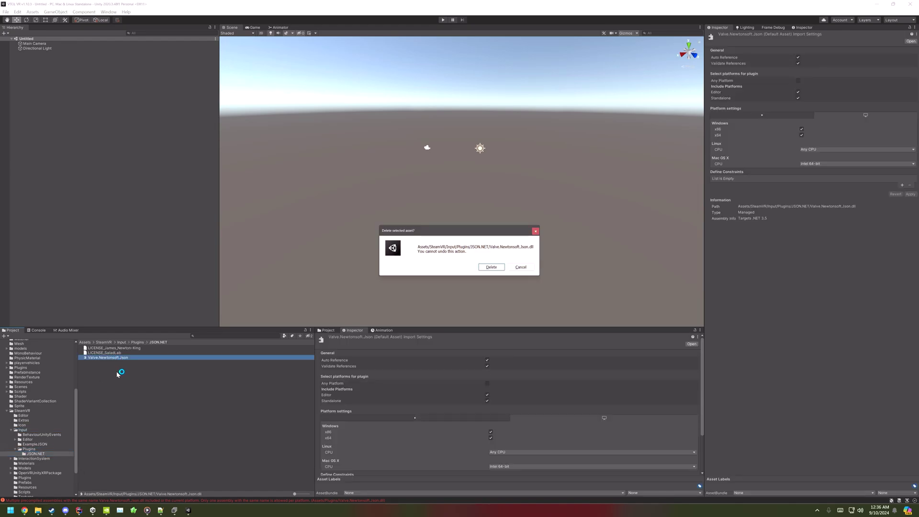
click(492, 267)
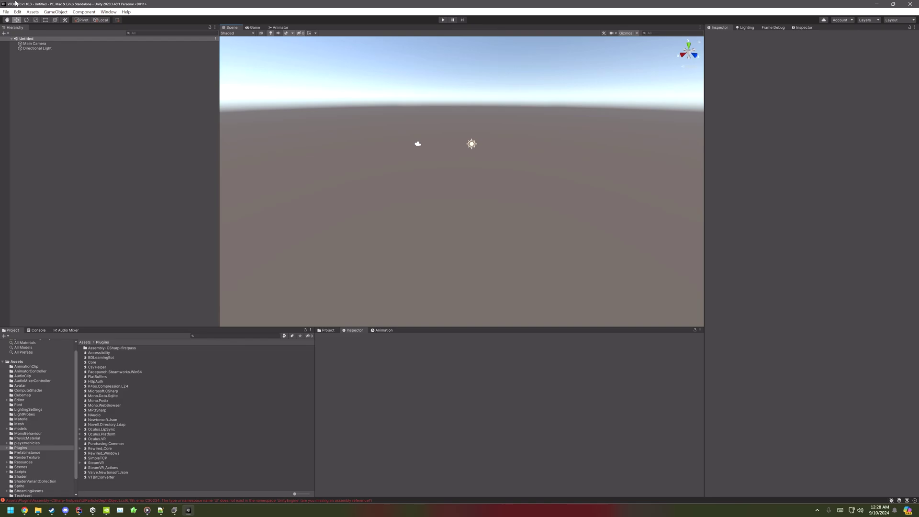
Step: List the Unity Registry packages in the Package Manager and install 2D Sprite 1.0.0
click(114, 13)
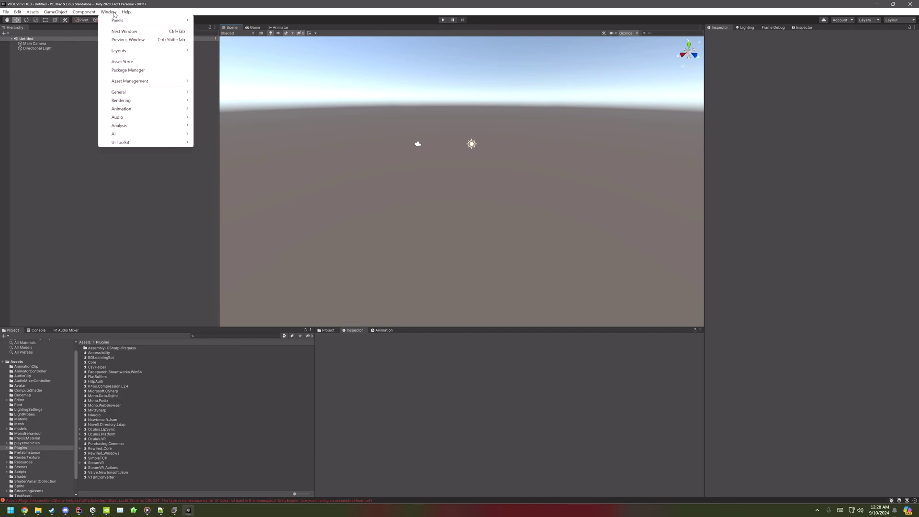
click(126, 70)
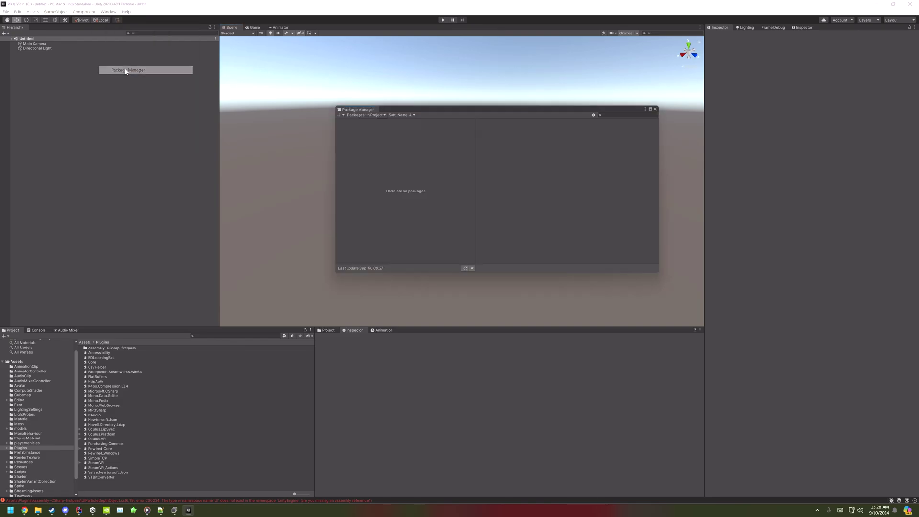
click(365, 115)
click(372, 123)
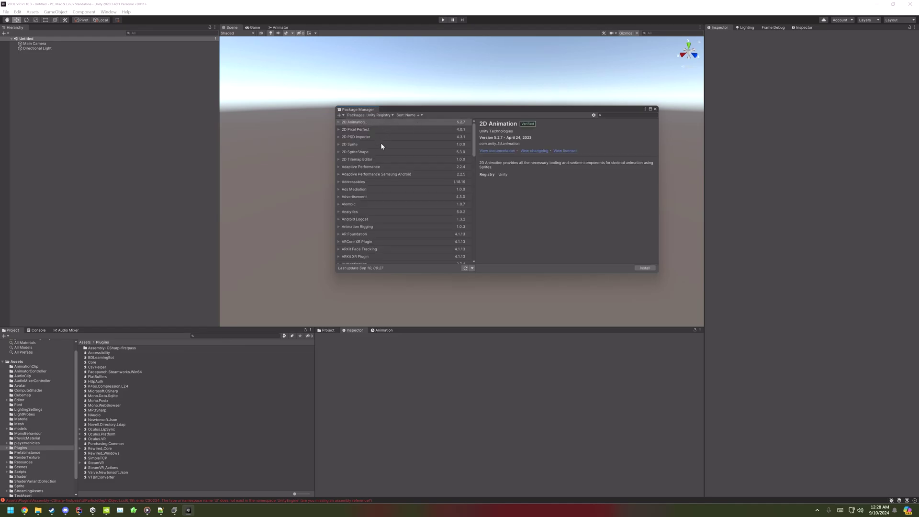
click(381, 144)
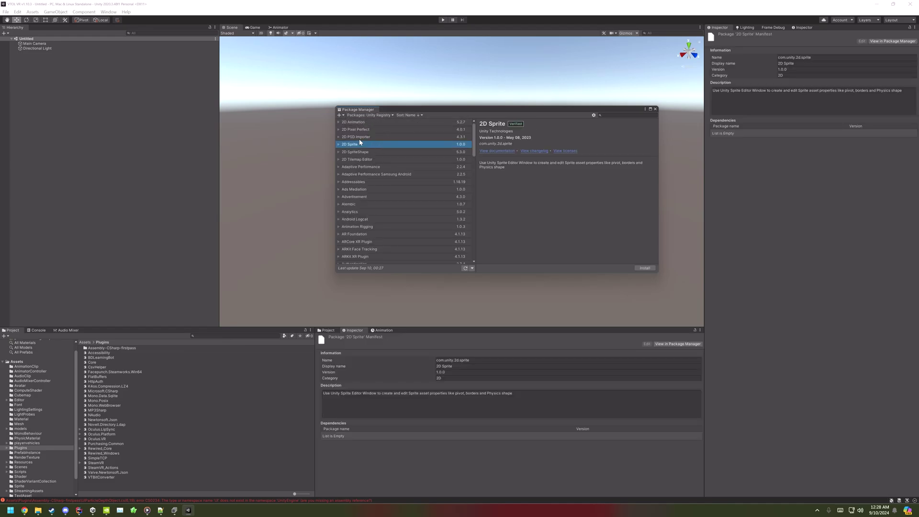
click(644, 267)
Step: Install the Input System 1.5.1 package from the Unity Registry
scroll(402, 192, down, 5)
click(361, 243)
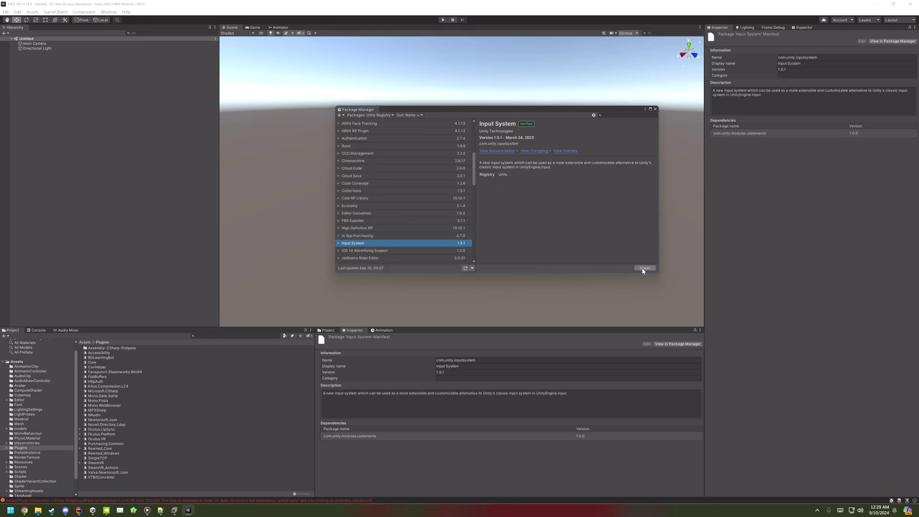
scroll(412, 239, down, 1)
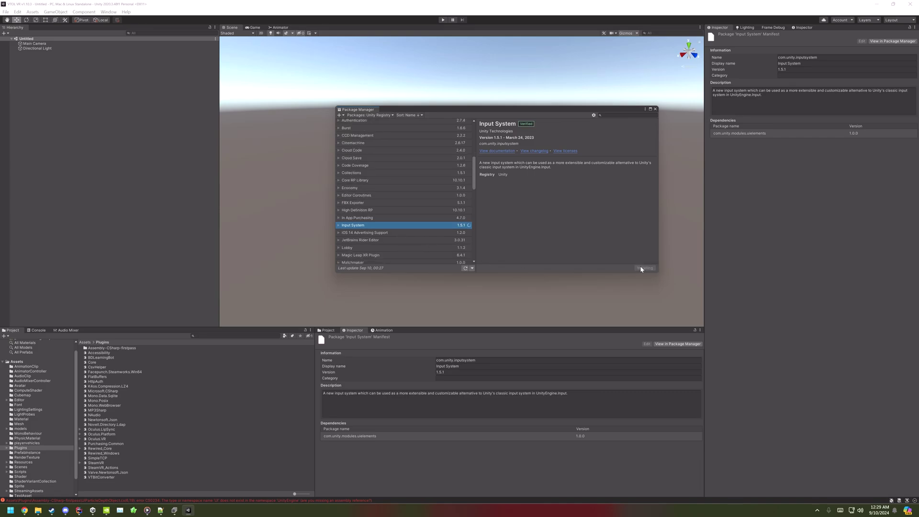
Step: Install the TextMeshPro package from the Unity Registry and decline the automatic API update
scroll(376, 218, down, 2)
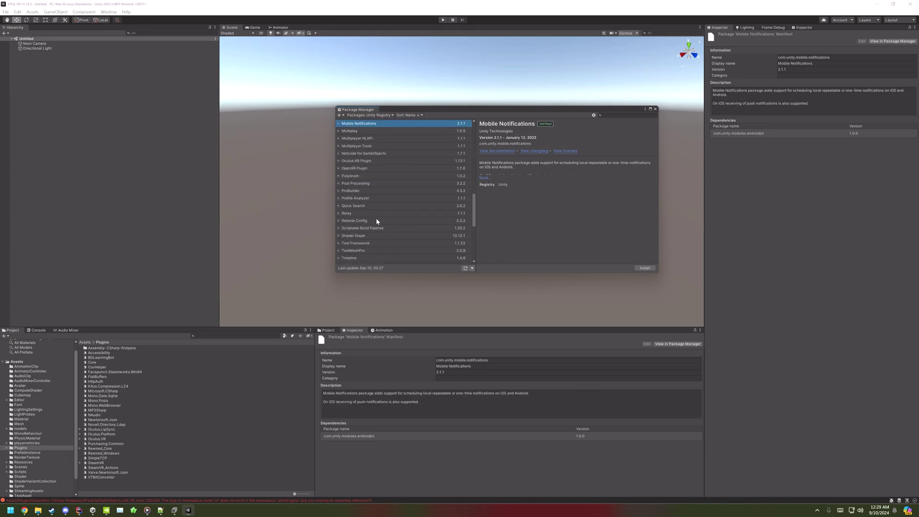
click(376, 250)
scroll(375, 248, down, 1)
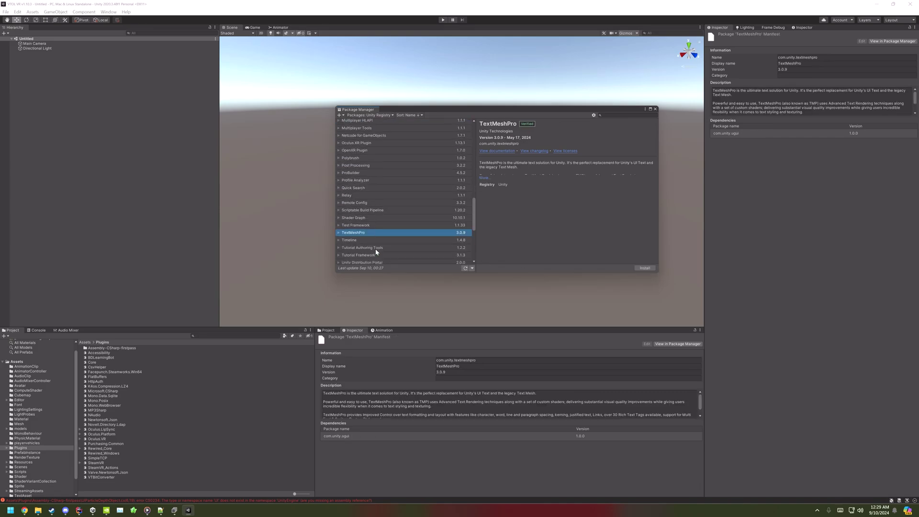
click(644, 268)
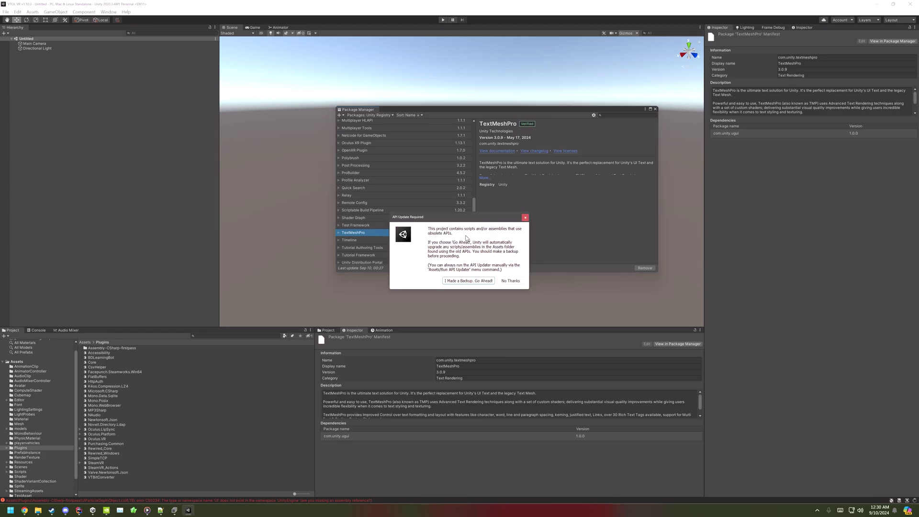
click(511, 281)
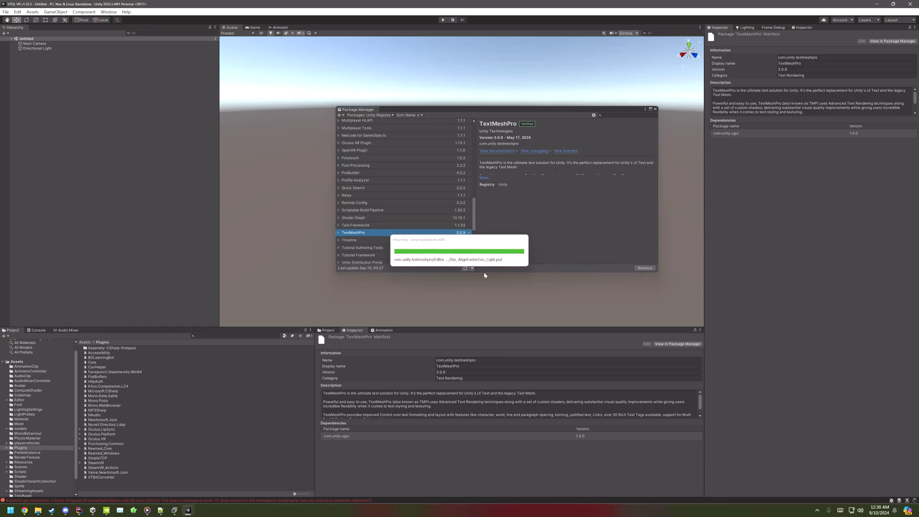
Step: Install the XR Plugin Management 4.3.3 package from the Unity Registry
scroll(378, 226, down, 5)
click(421, 260)
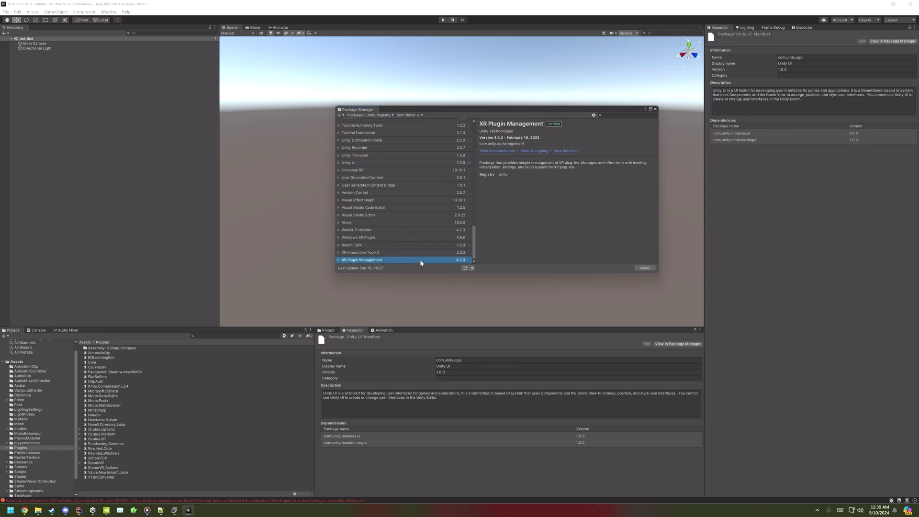
click(644, 269)
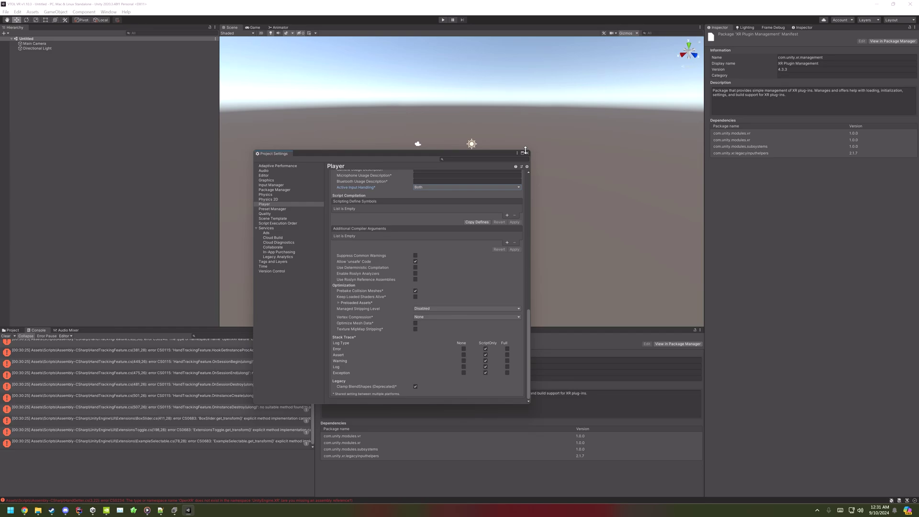
Step: Close the Package Manager and restart the Unity editor with the VTOL VR v1.10.3 project
click(524, 153)
right_drag(444, 170, 439, 166)
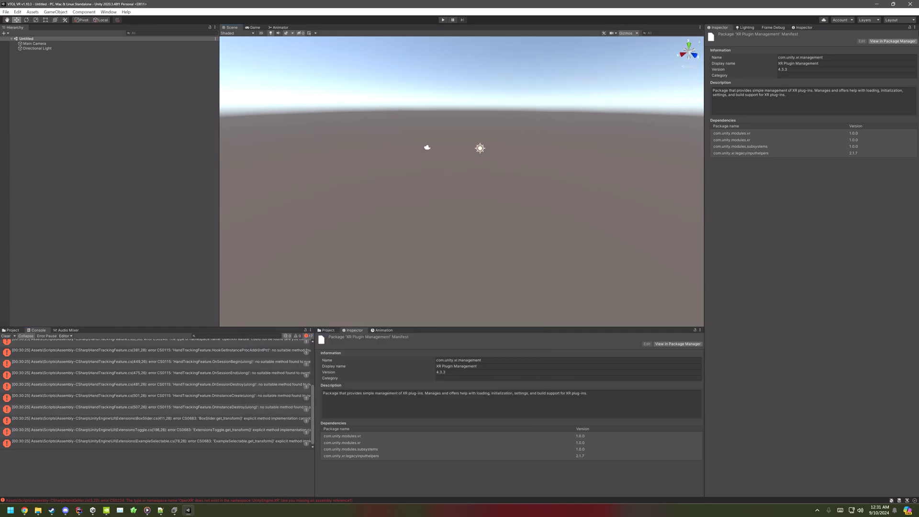
click(914, 5)
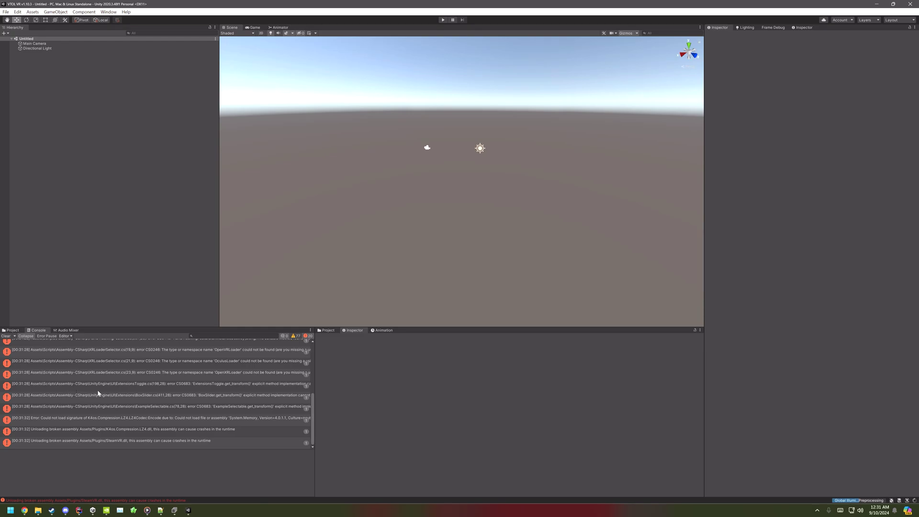
Step: Enable the Open XR and Oculus plug-in providers under XR Plug-in Management in the Project Settings
click(17, 12)
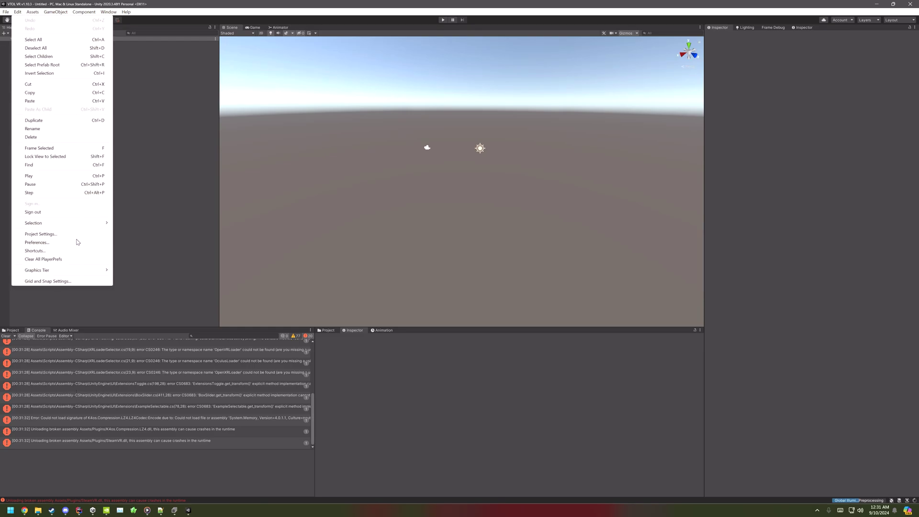
click(53, 233)
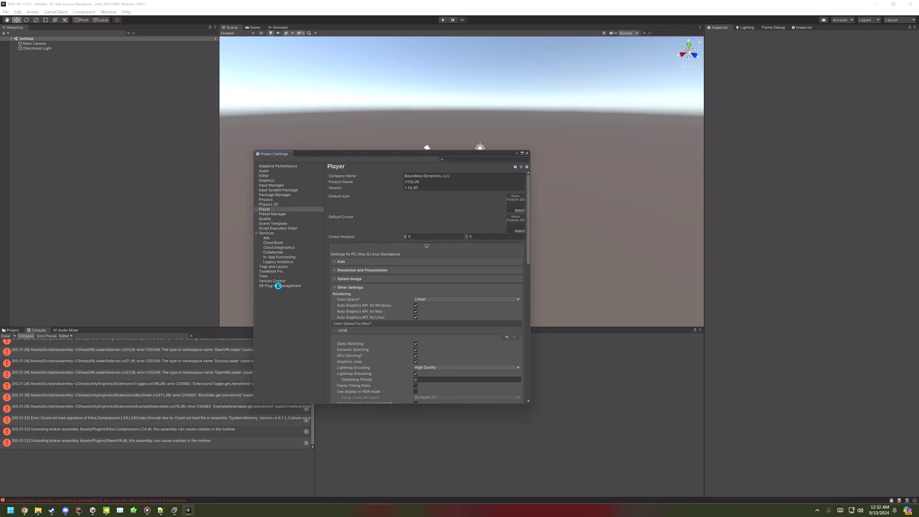
click(279, 286)
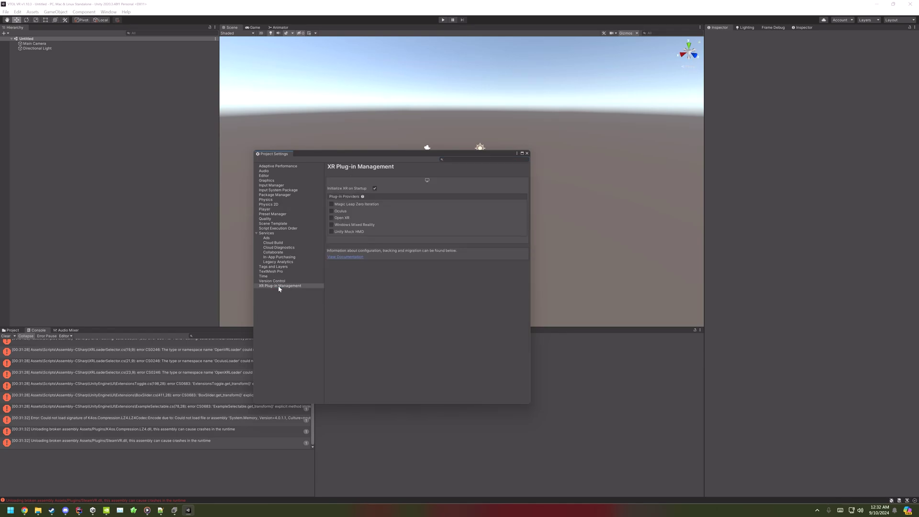
click(335, 217)
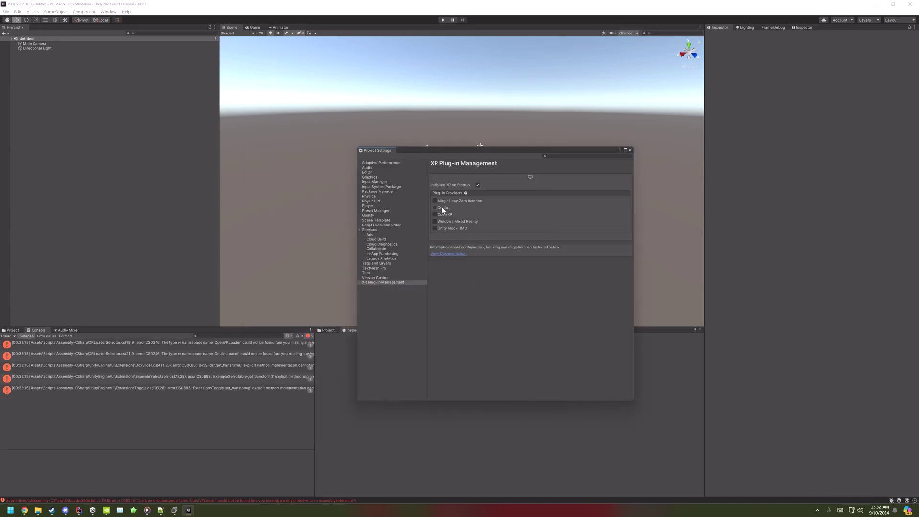
click(442, 209)
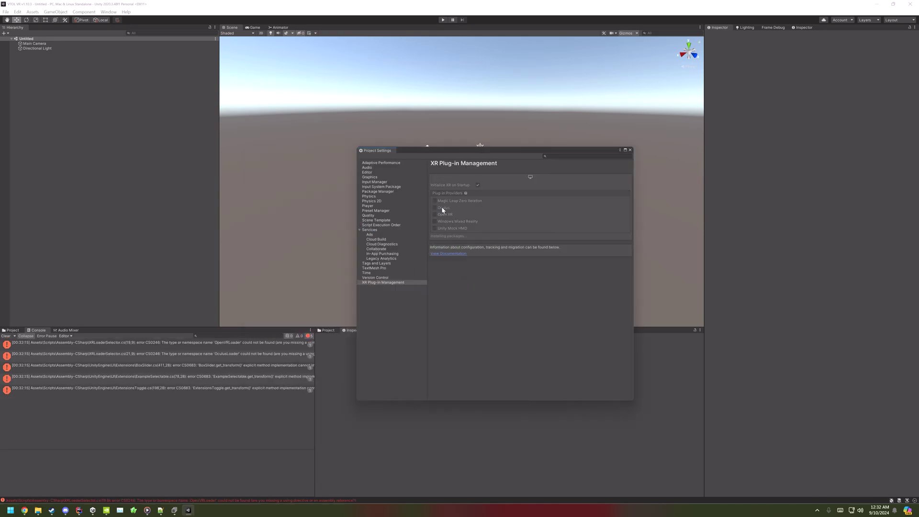
Step: Clear the console and open the script behind the ExtensionsToggle.cs error in Rider, trusting the VTOL VR v1.10.3 solution
click(7, 336)
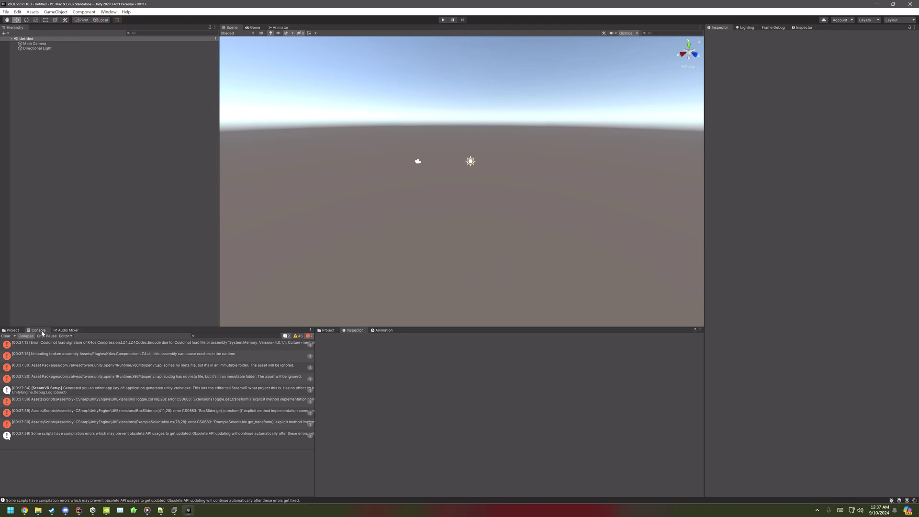
click(6, 336)
click(123, 344)
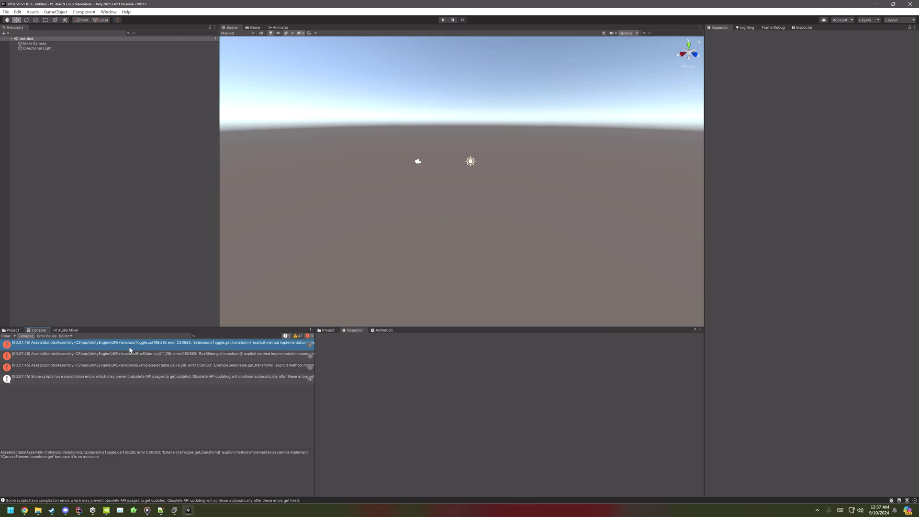
double_click(129, 350)
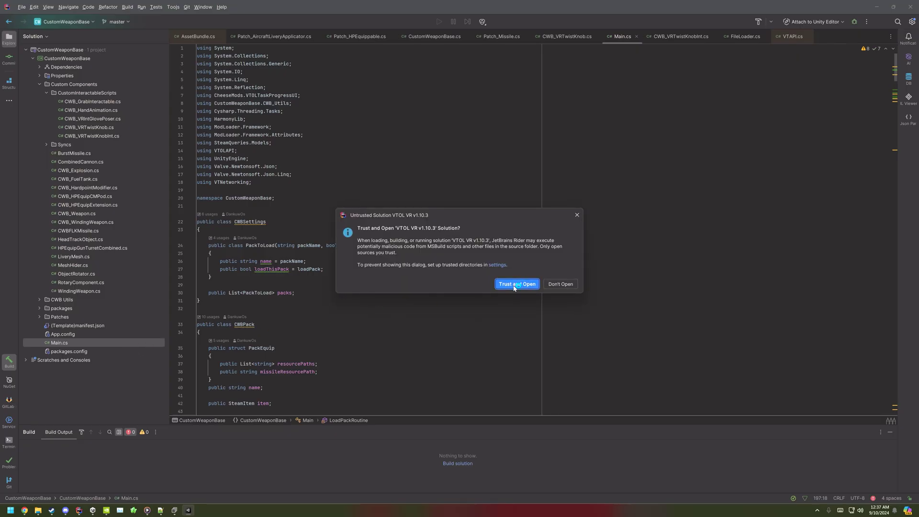
click(515, 285)
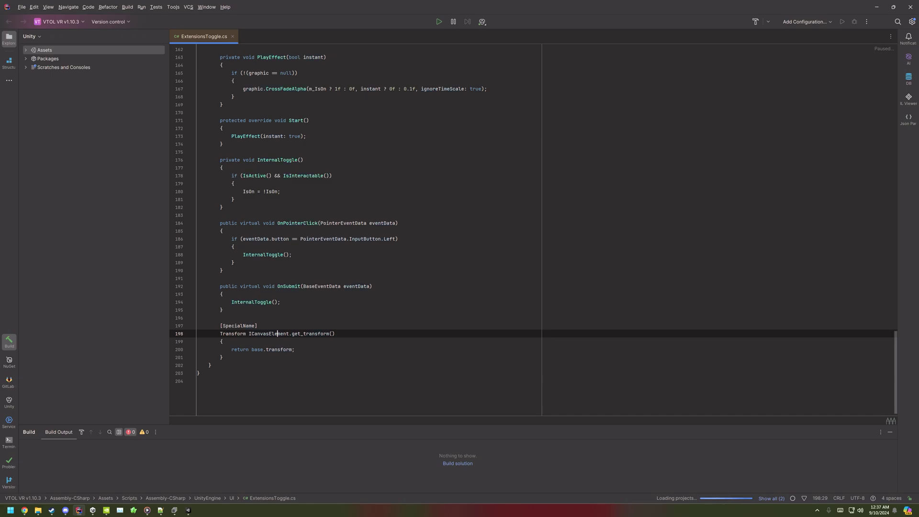
Step: Reduce the ICanvasElement.get_transform() method in ExtensionsToggle.cs to the declaration "Transform ICanvasElement;" and return to Unity
click(223, 349)
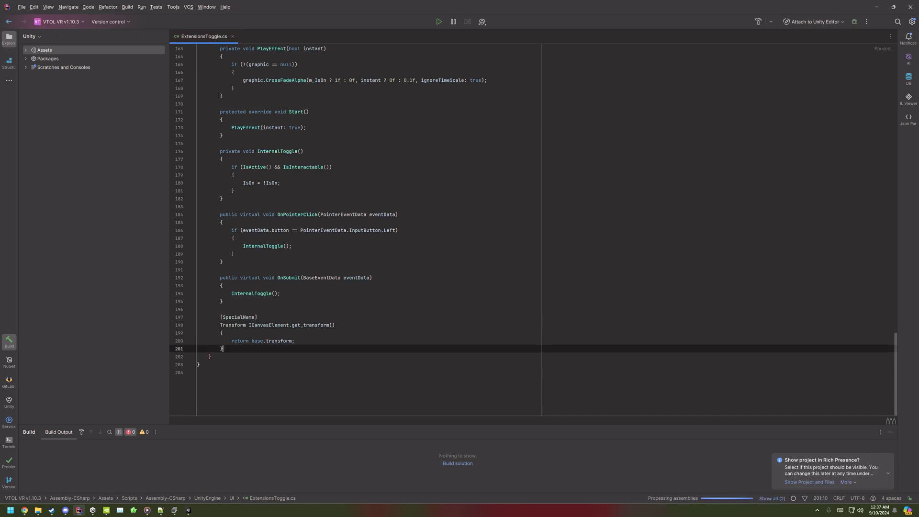
drag(537, 349, 538, 336)
drag(221, 333, 290, 325)
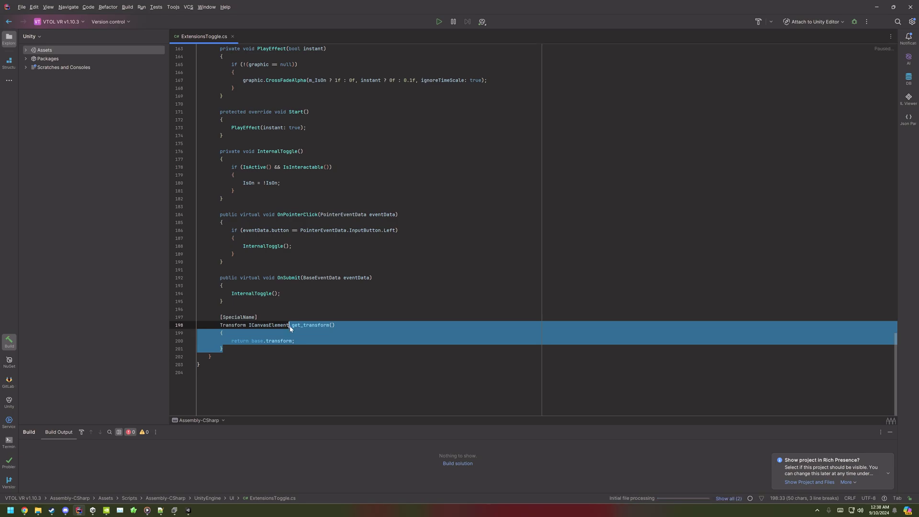
key(BackSpace)
text(;)
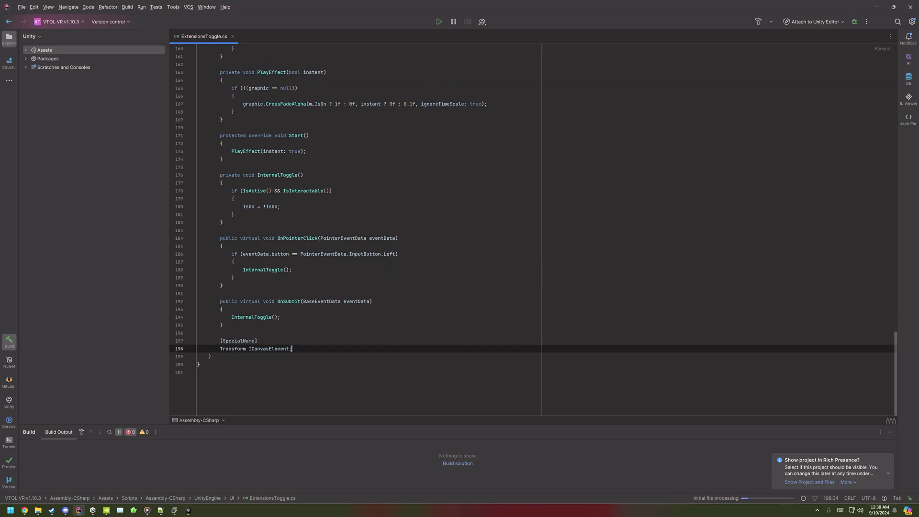
key(alt+Tab)
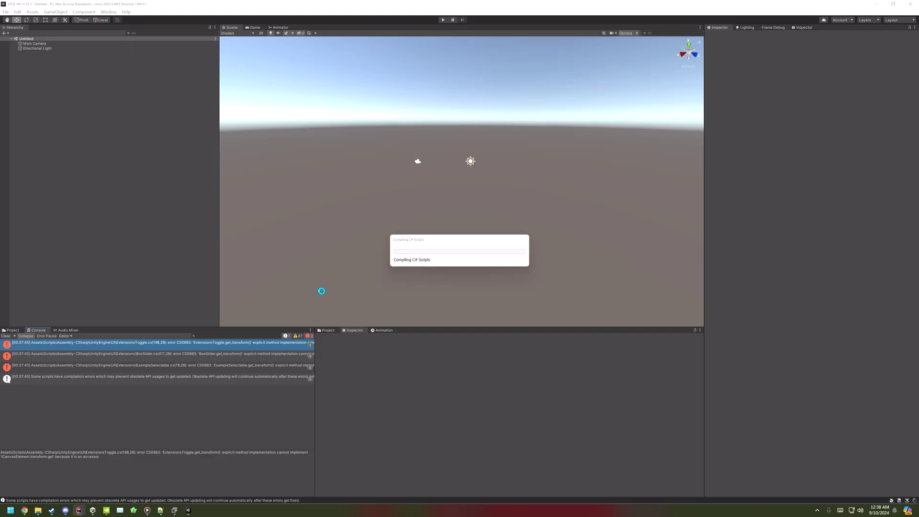
Step: Open the BoxSlider.cs error and reduce its get_transform() method to "Transform ICanvasElement;", then return to Unity
double_click(96, 358)
drag(224, 358, 289, 336)
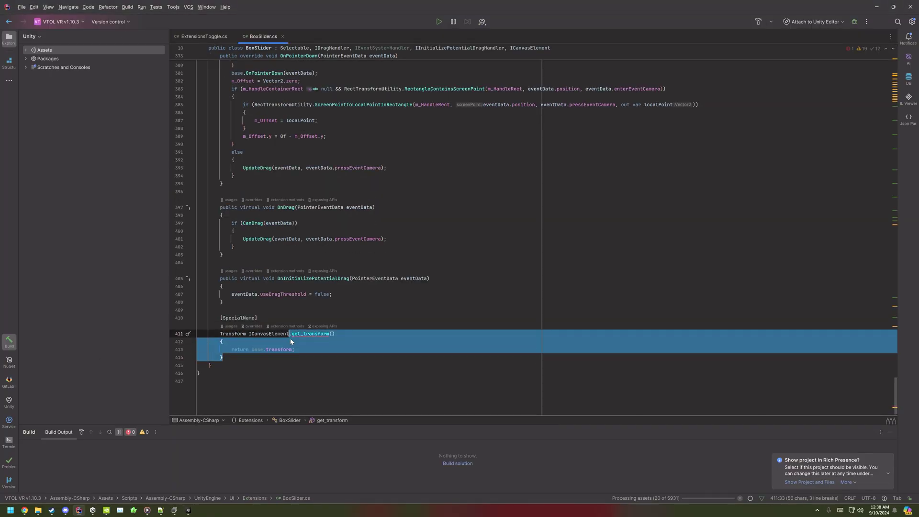
key(BackSpace)
text(;)
key(alt+Tab)
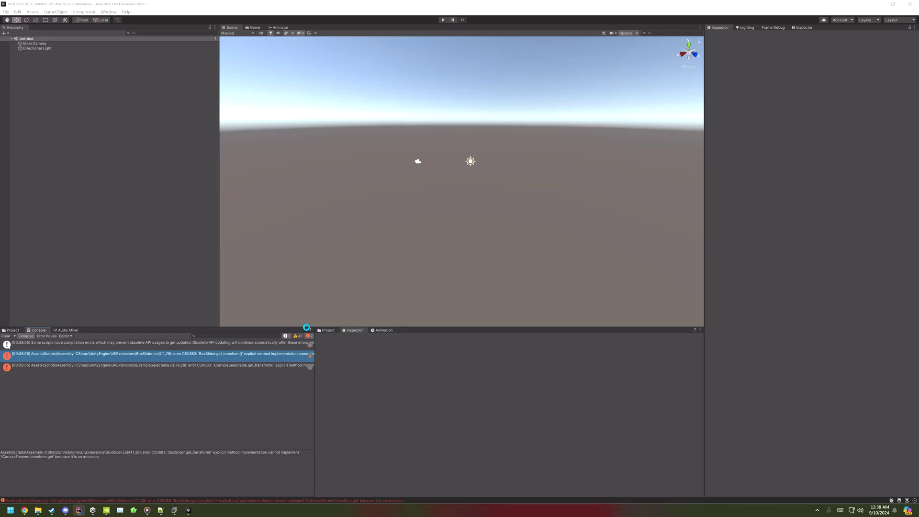
Step: Open the ExampleSelectable.cs error, reduce its get_transform() method to a "Transform IBoxSelectable;" declaration, save, and return to Unity
double_click(164, 362)
drag(221, 357, 287, 334)
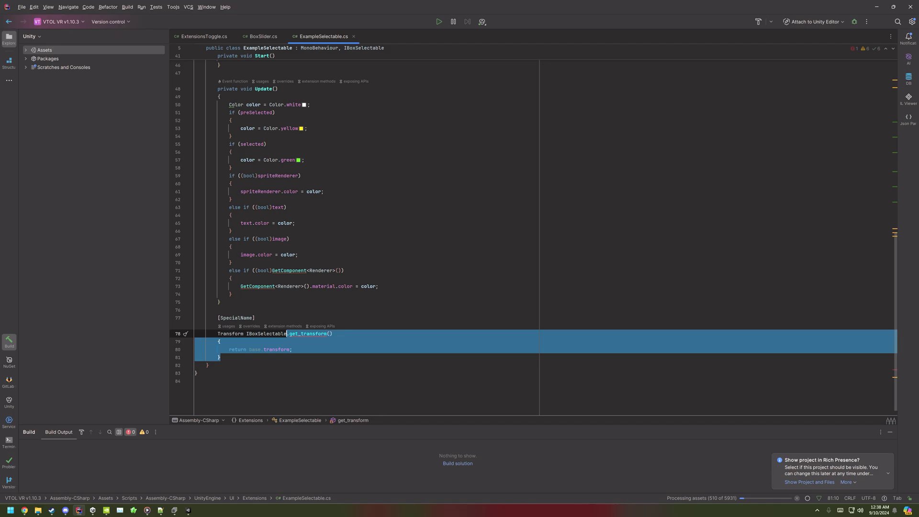
key(BackSpace)
key(ctrl+s)
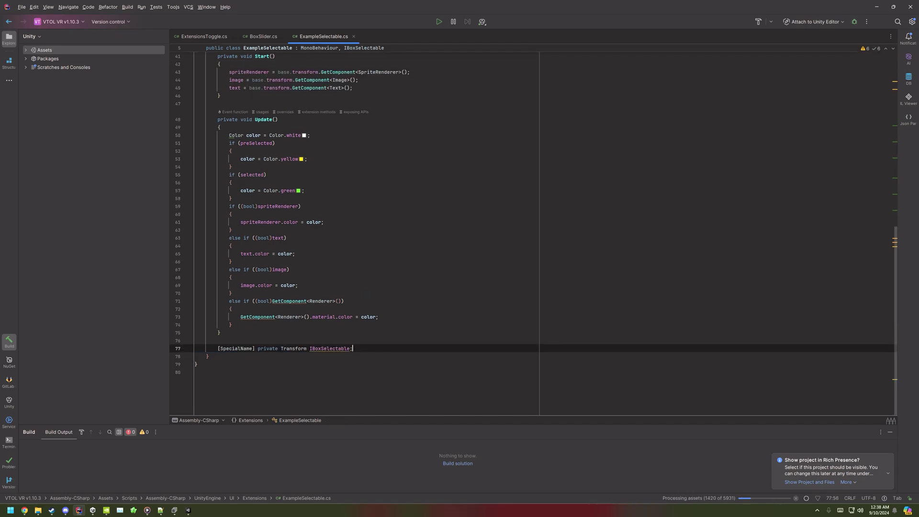
key(alt+Tab)
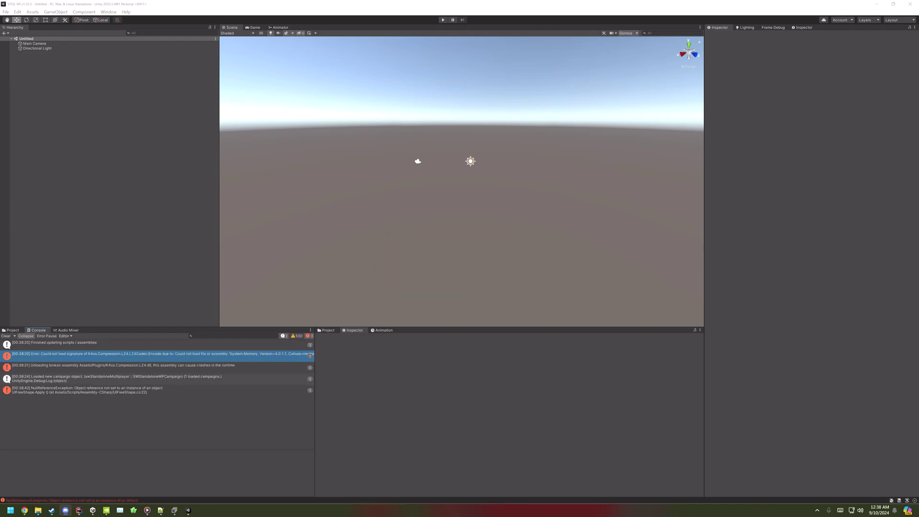
Step: Check the remaining console messages and clear the console
click(182, 386)
click(139, 359)
click(5, 337)
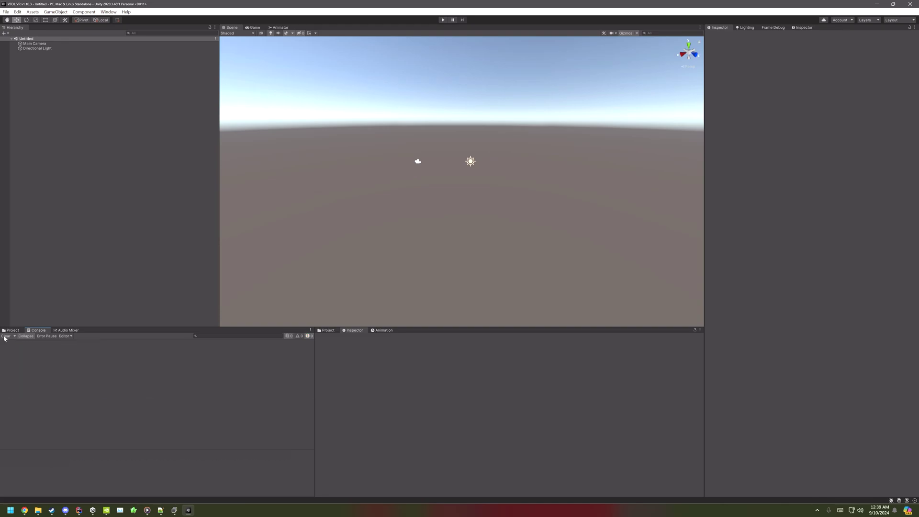
Step: Search the project's assets for T-55
right_drag(416, 249, 481, 205)
click(8, 330)
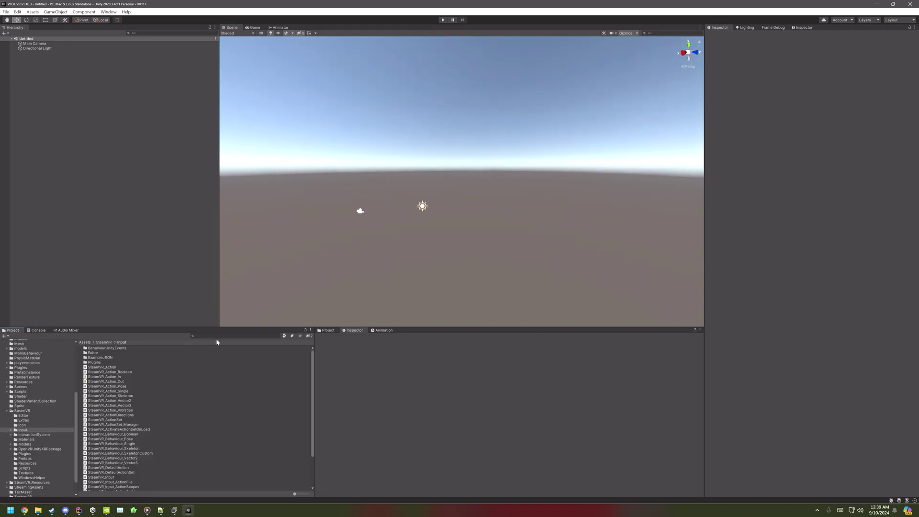
click(217, 336)
text(T-55)
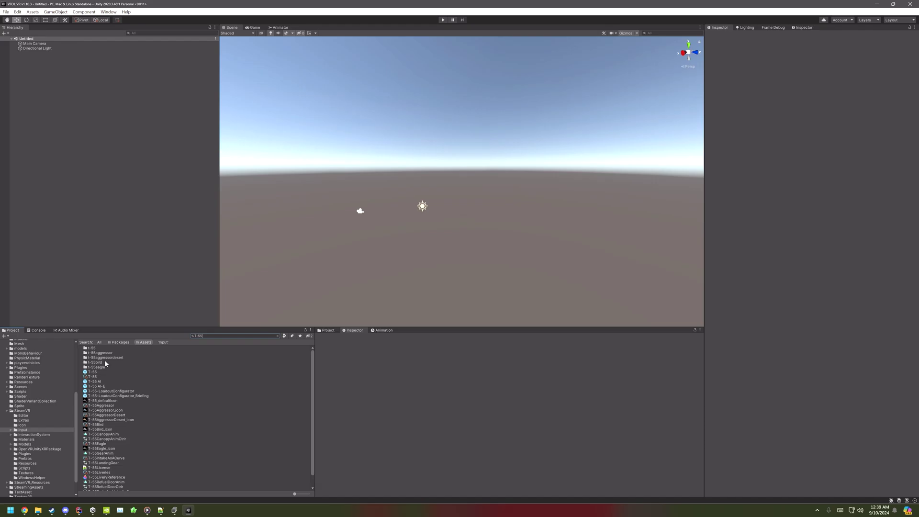
Step: Place the T-55 aircraft prefab in the scene and inspect the model's rendering
click(99, 373)
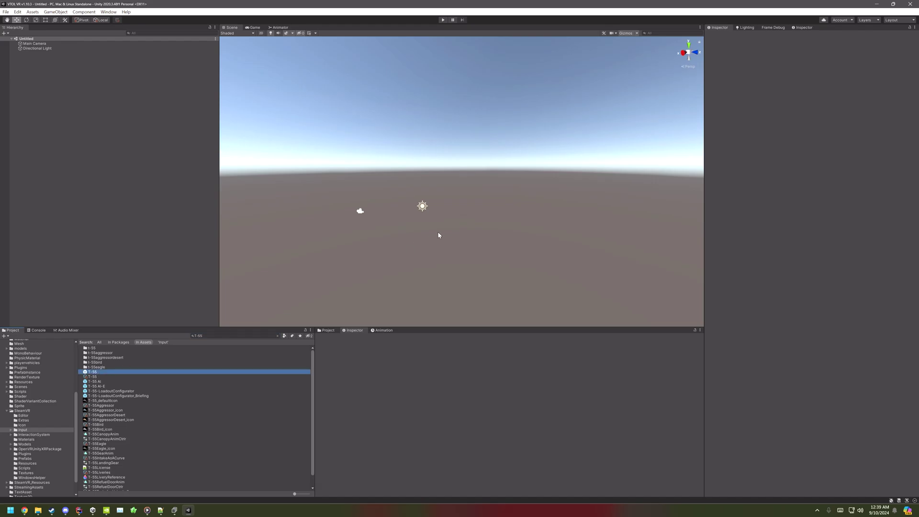
drag(439, 233, 524, 204)
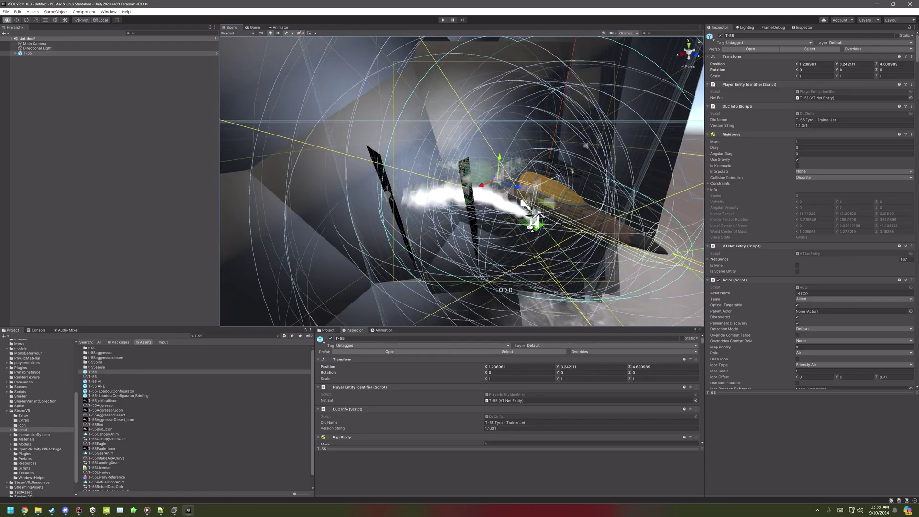
right_drag(531, 228, 541, 204)
key(s)
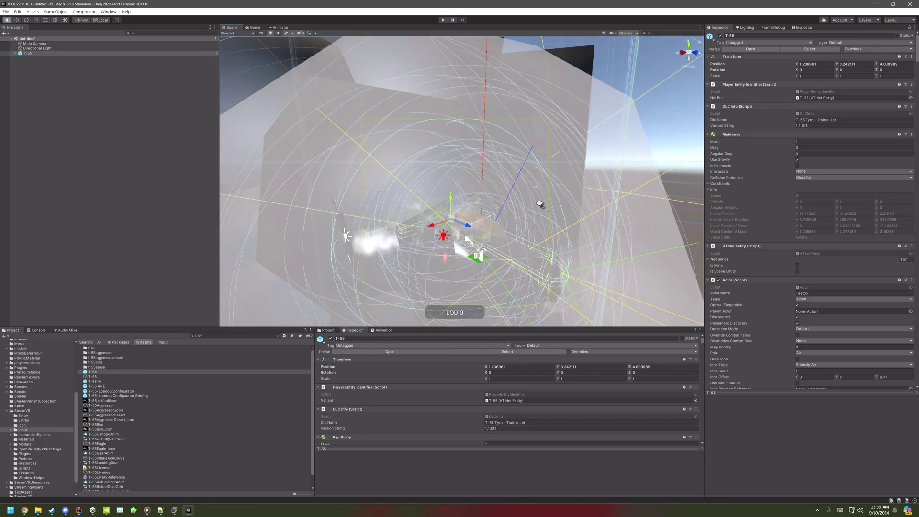
alt+drag(540, 204, 528, 218)
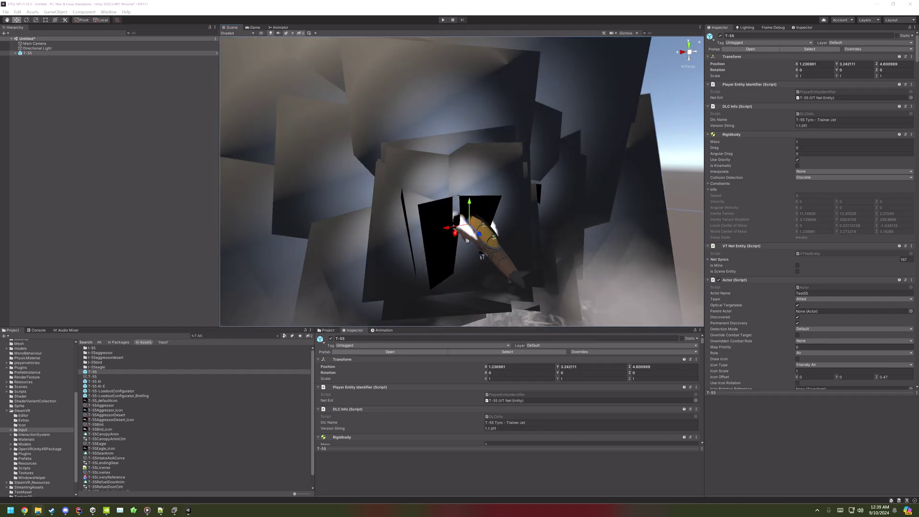
scroll(20, 395, up, 6)
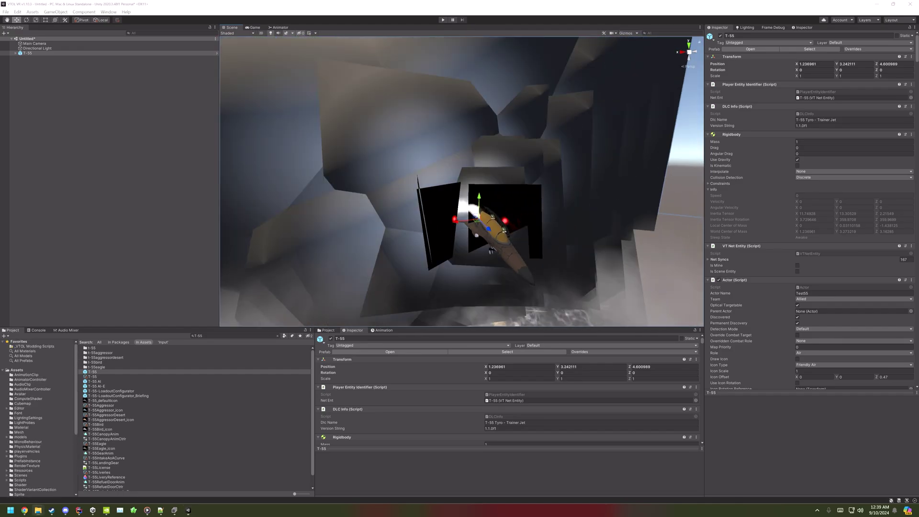
Step: Bring up the Animations.zip archive beside the project's AnimationClip folder in File Explorer
drag(0, 201, 481, 139)
scroll(448, 229, down, 7)
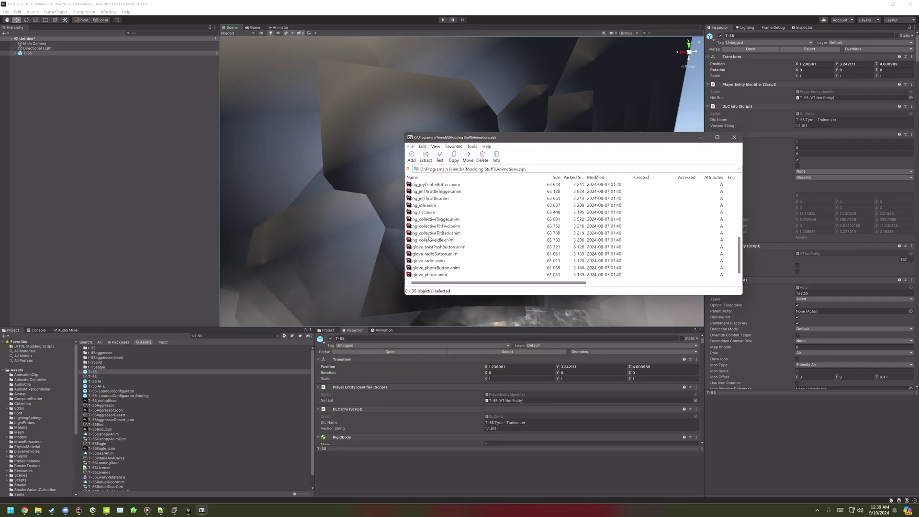
right_click(32, 377)
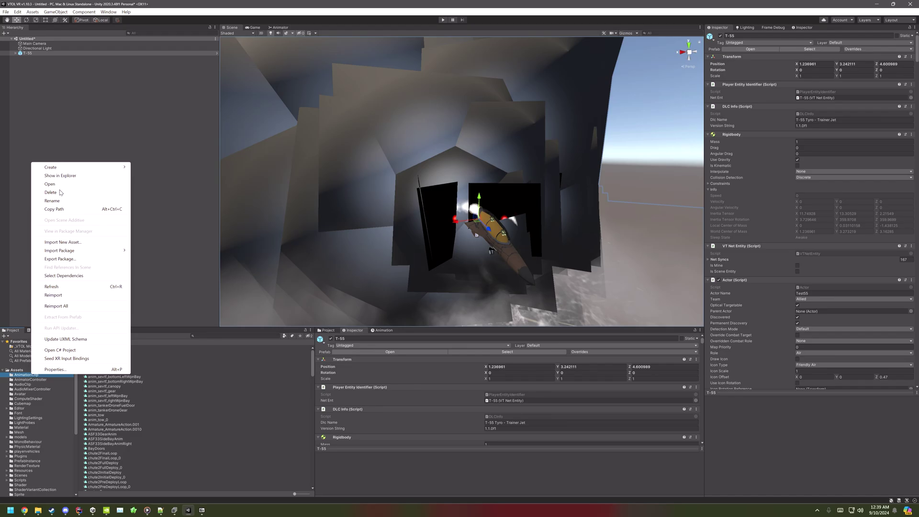
click(82, 176)
key(alt+Tab)
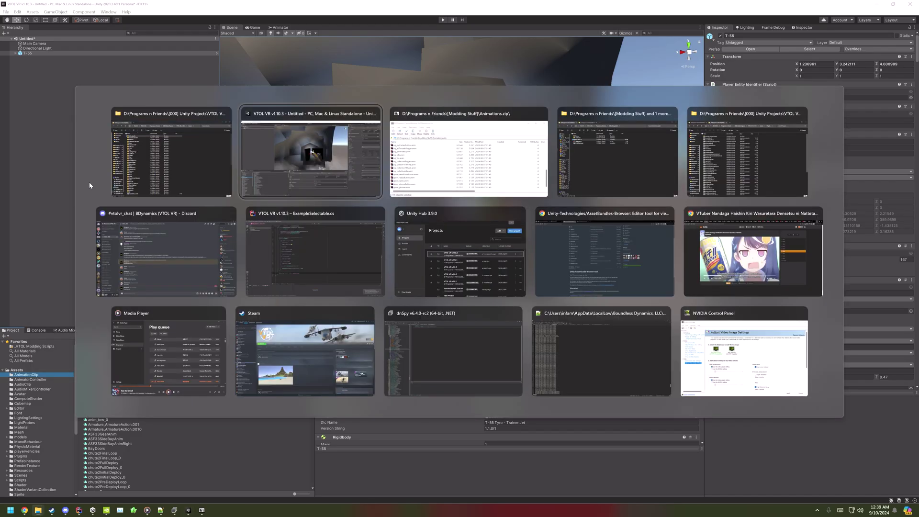
click(433, 206)
key(ctrl+a)
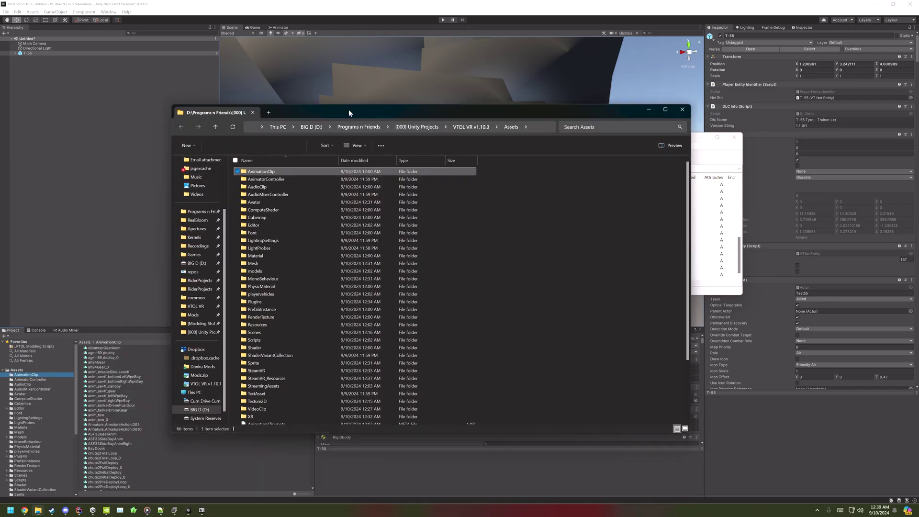
drag(348, 110, 277, 91)
double_click(195, 153)
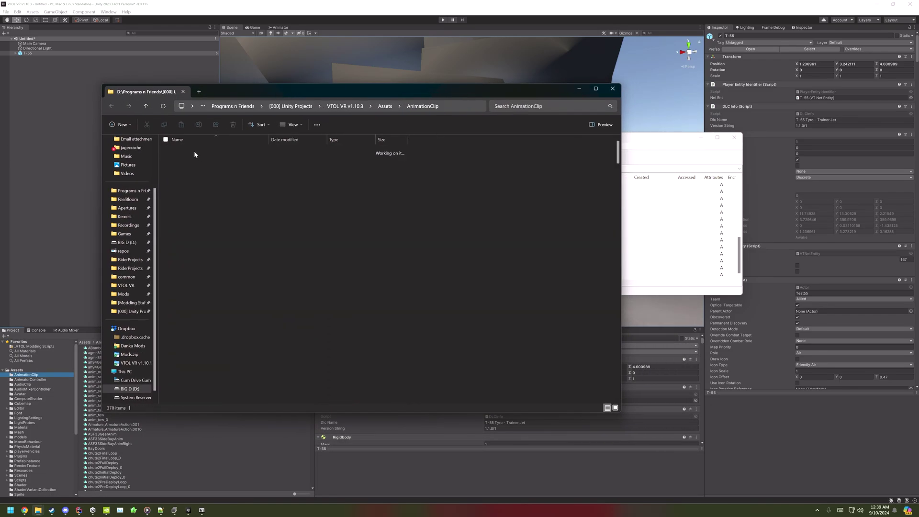
Step: Copy all animation files from Animations.zip into the AnimationClip folder, replacing the existing ones, and close the archive
click(653, 209)
key(ctrl+a)
drag(418, 212, 440, 350)
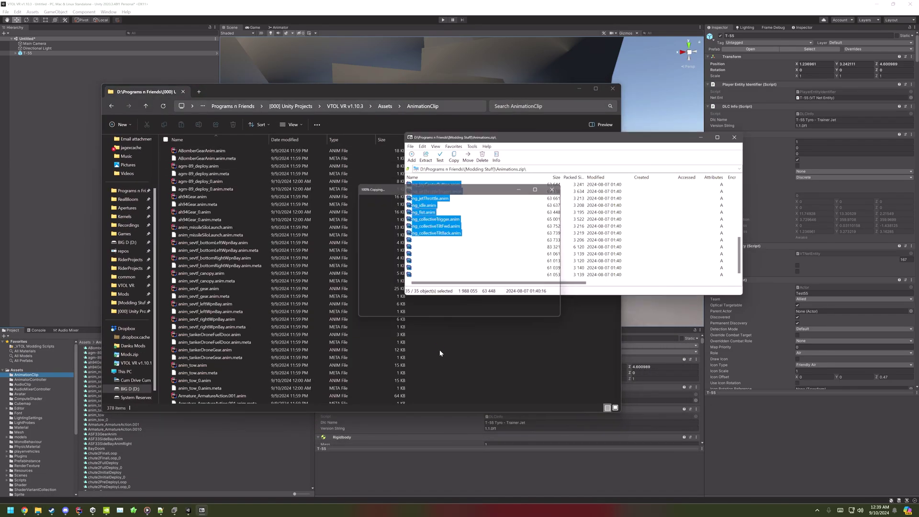
click(462, 231)
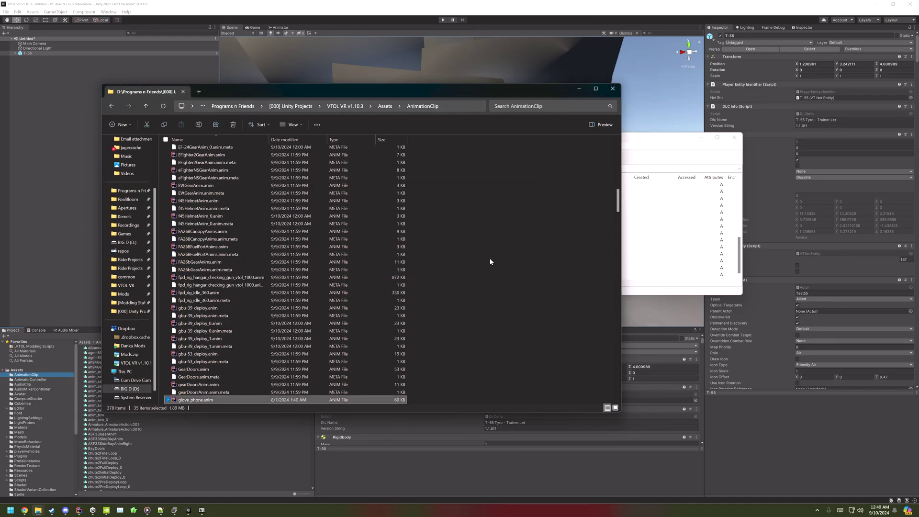
click(667, 207)
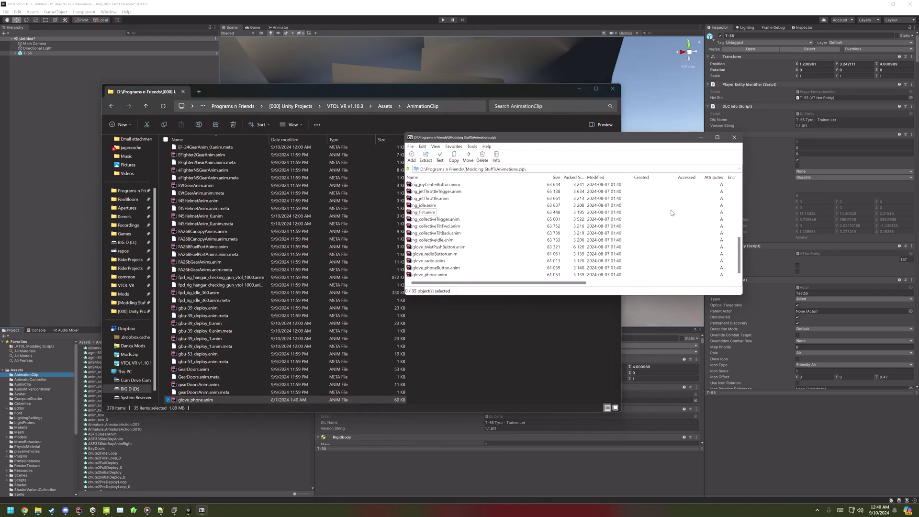
click(734, 139)
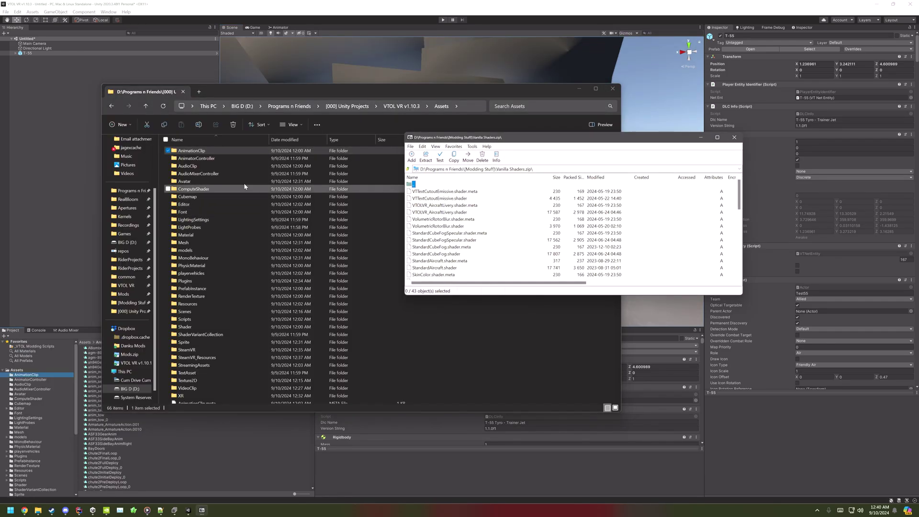
Step: Create a folder named "0Vanilla Shaders" in the project's Assets folder and open it
right_click(500, 250)
click(588, 369)
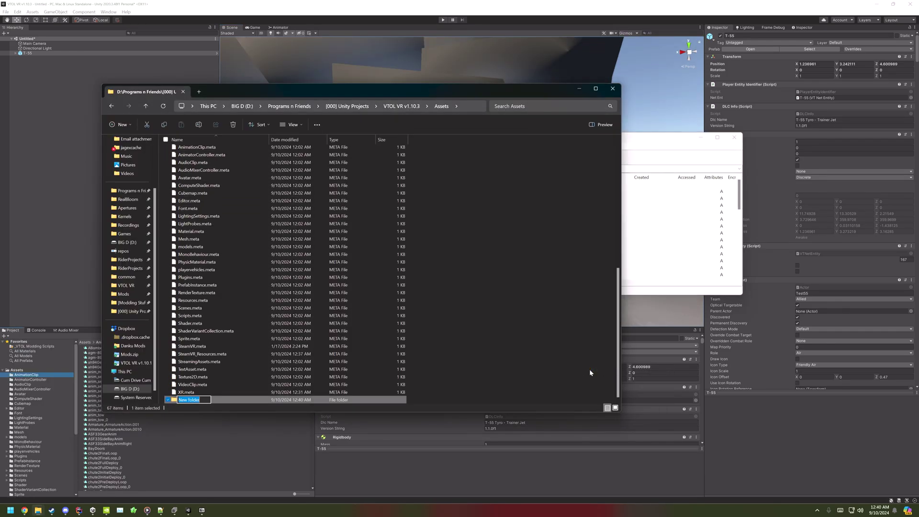
text(0Vanilla Shaders)
key(Return)
key(Return)
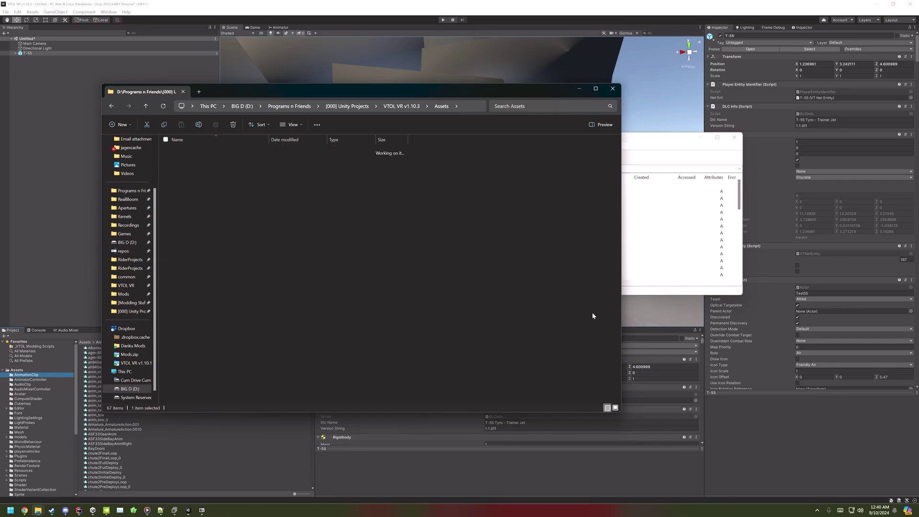
Step: Copy all files from Vanilla Shaders.zip into the 0Vanilla Shaders folder and return to the Assets folder
click(678, 200)
click(464, 213)
key(ctrl+a)
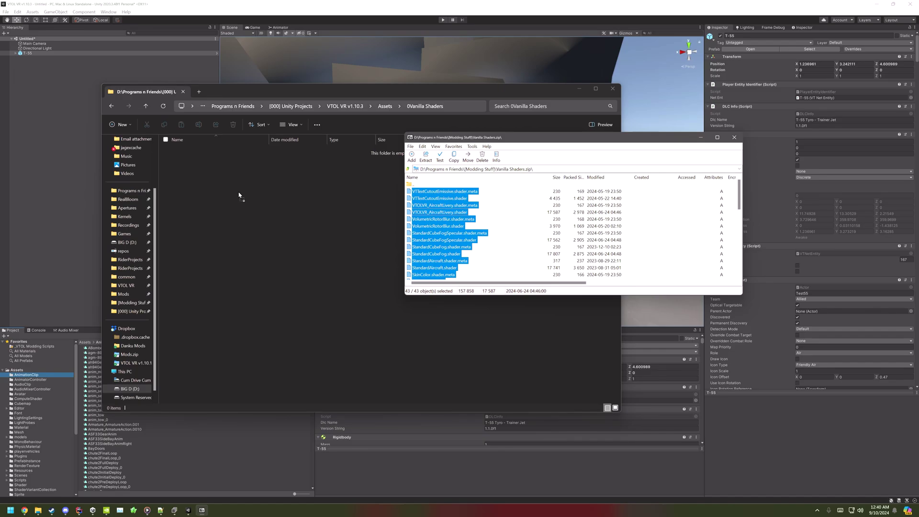
drag(239, 196, 222, 191)
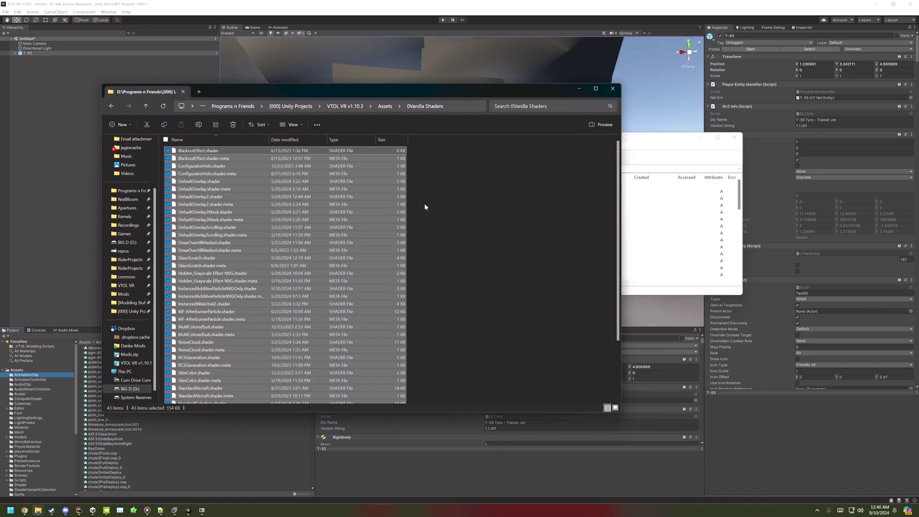
click(452, 202)
key(BackSpace)
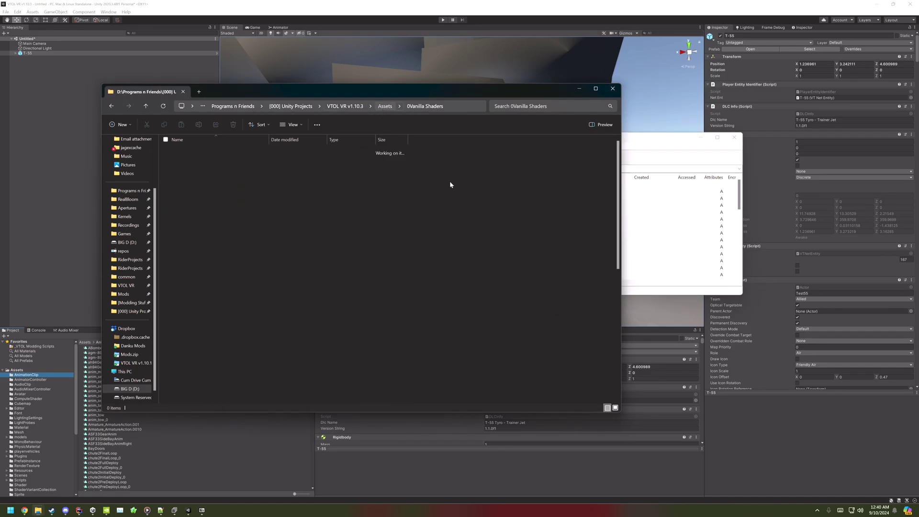
Step: Add the FixMaterials.cs script to the project's Assets/Editor folder and return to Unity
right_click(546, 263)
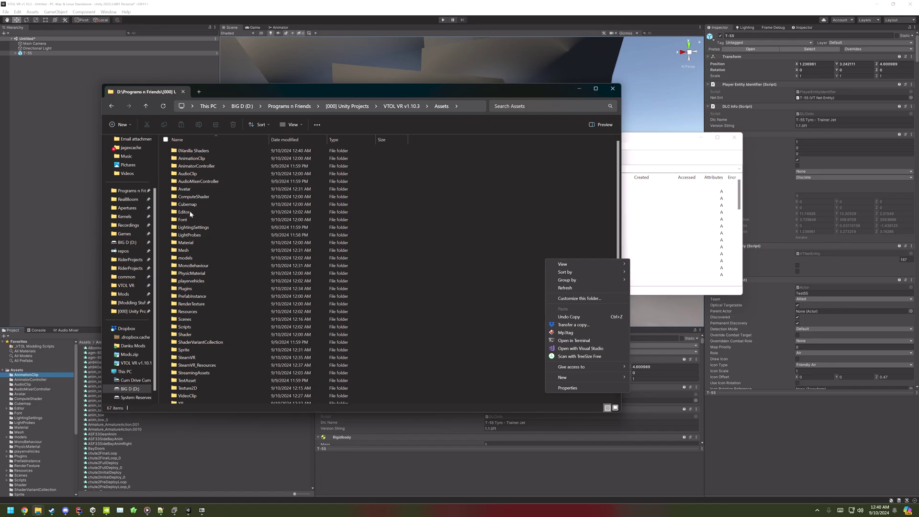
double_click(189, 211)
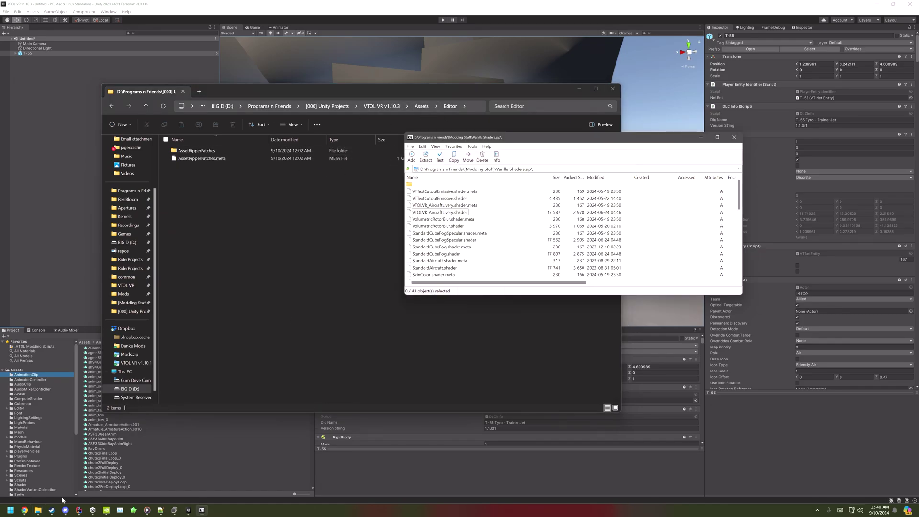
mouse_move(39, 510)
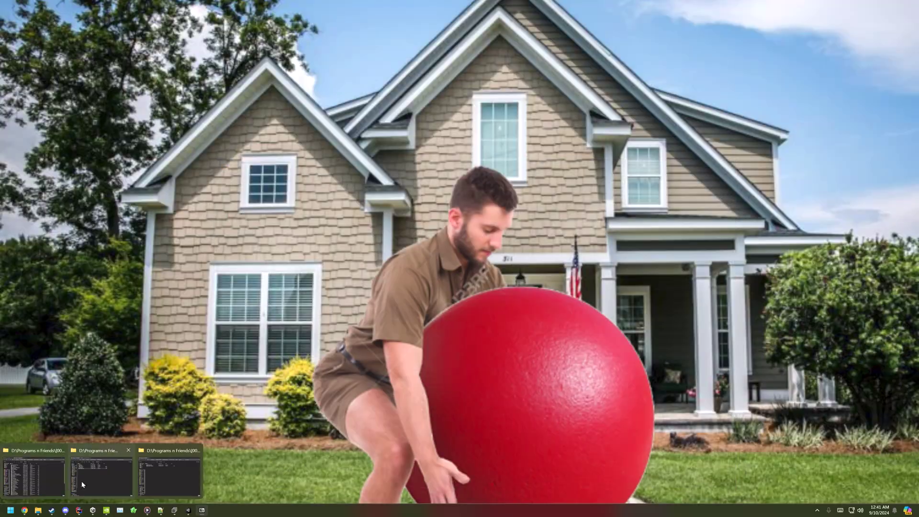
click(101, 471)
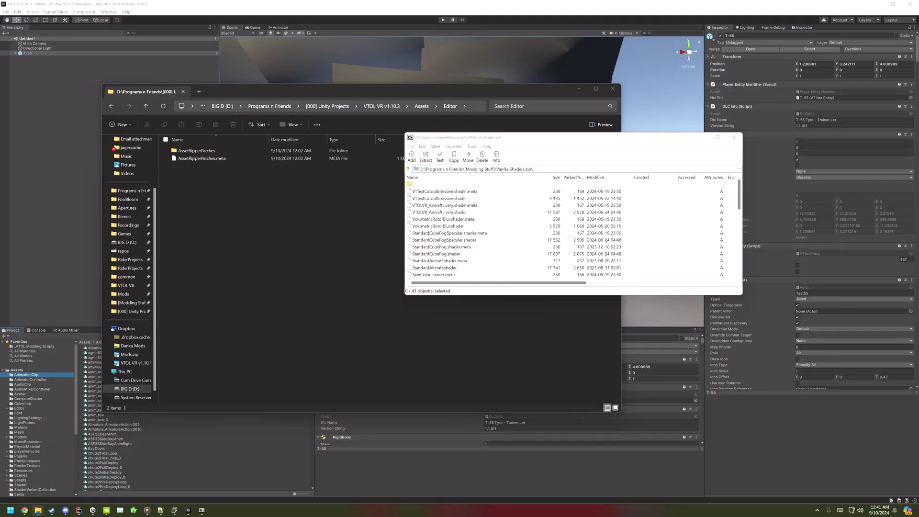
drag(0, 210, 286, 239)
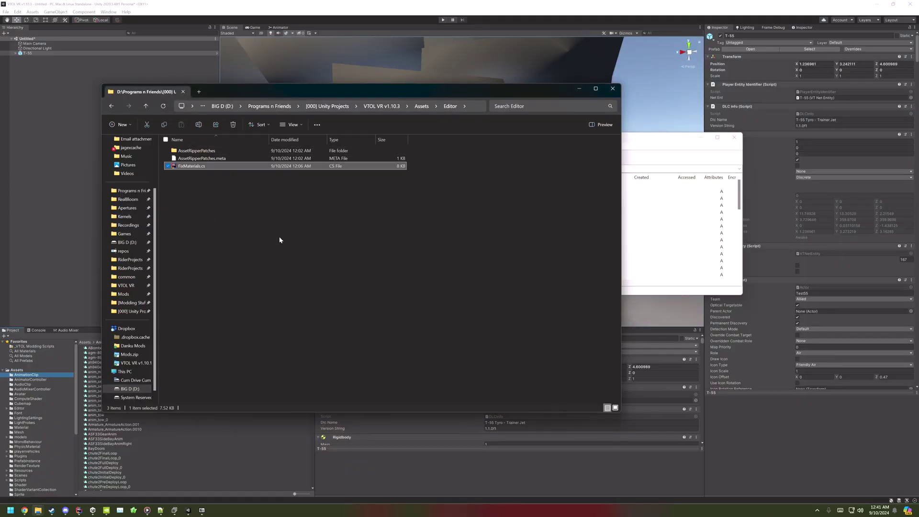
click(268, 2)
Step: Switch to Chrome, check the Particle Shaders Vol. 1 page on the Unity Asset Store, and return to Unity
click(24, 510)
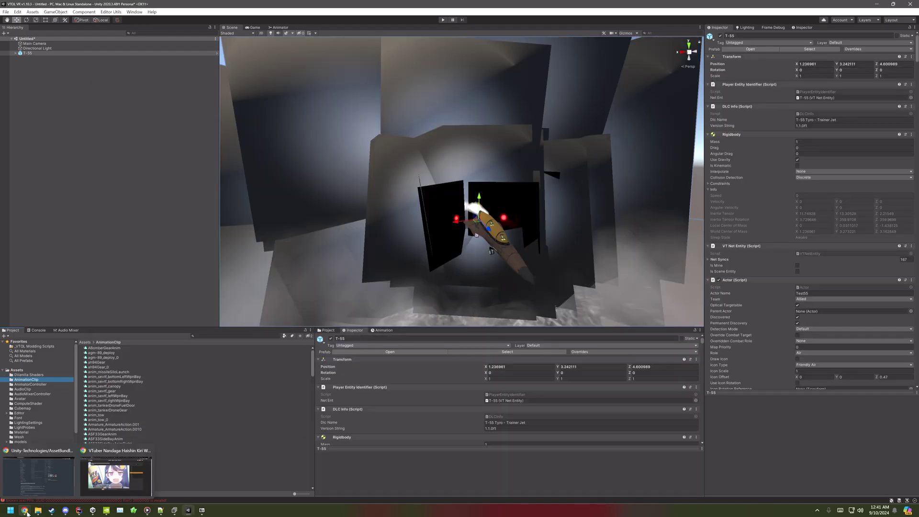
click(39, 481)
click(309, 7)
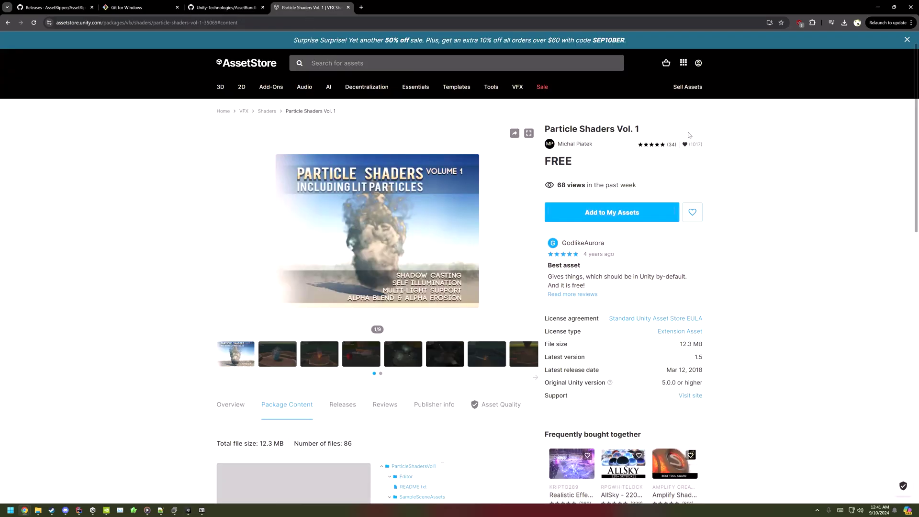
drag(672, 128, 544, 129)
click(542, 130)
key(alt+Tab)
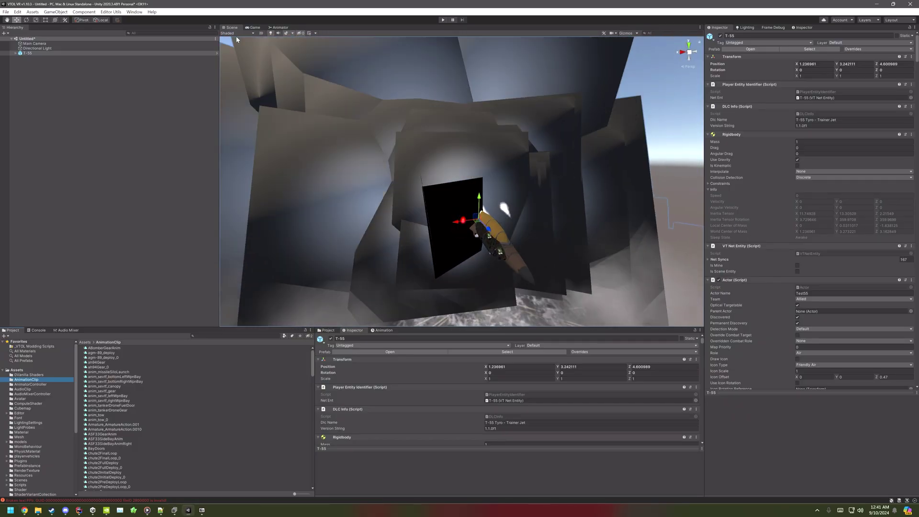
Step: Open the Package Manager, show My Assets, and select the Particle Shaders Vol. 1 package
click(134, 11)
click(162, 88)
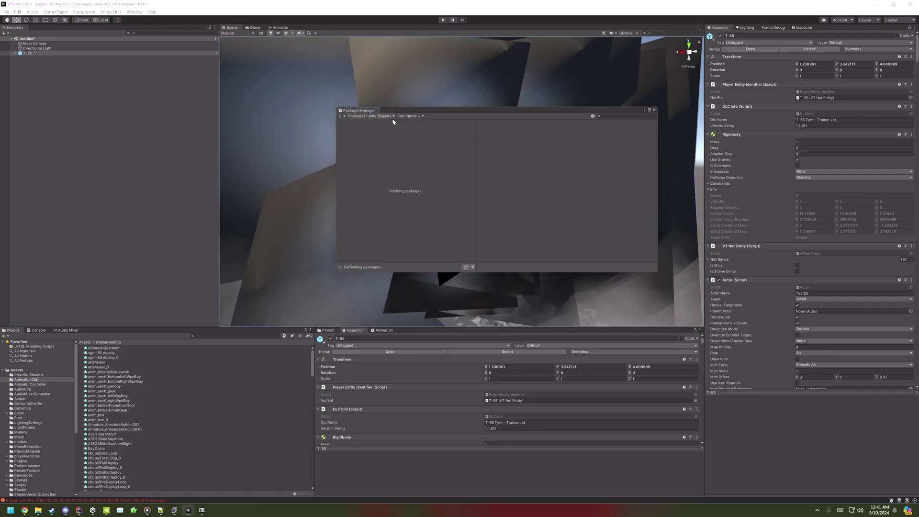
click(392, 119)
click(378, 157)
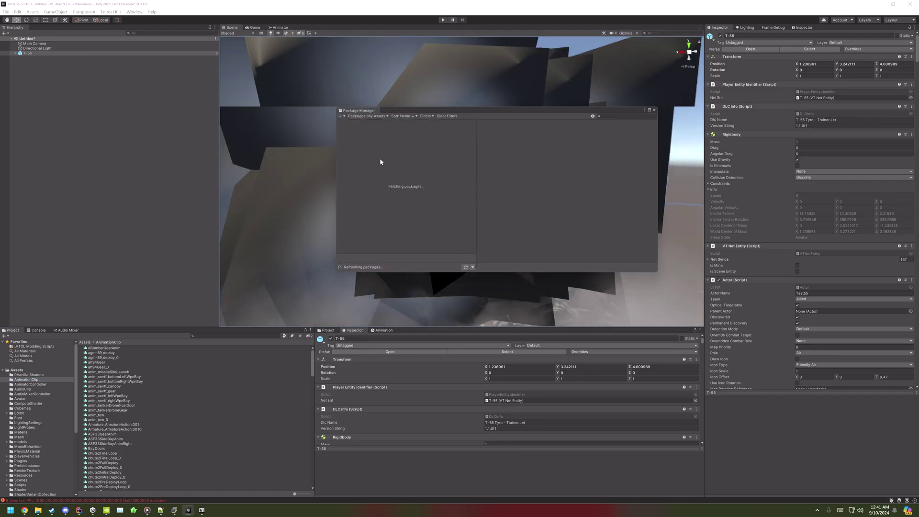
click(378, 204)
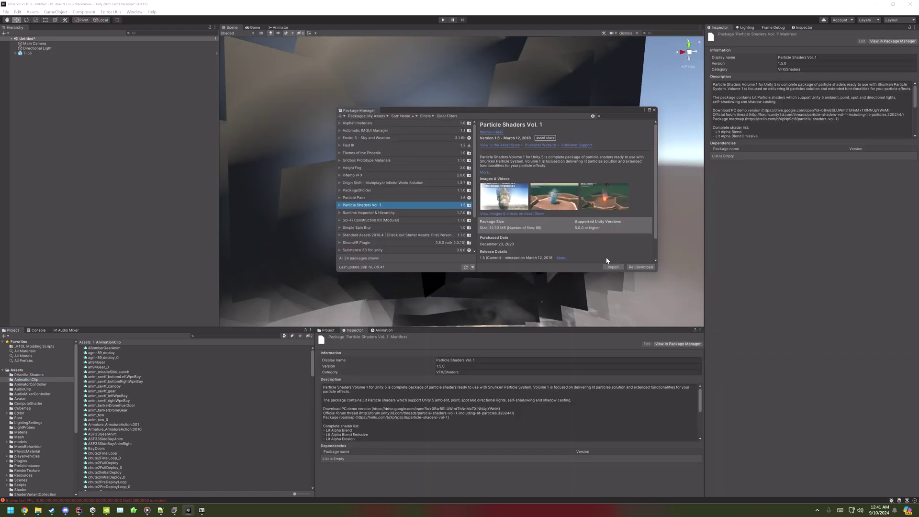
Step: Import Particle Shaders Vol. 1 without its sample scene and SampleSceneAssets
click(613, 267)
click(360, 218)
key(Left)
key(Left)
key(Left)
key(Left)
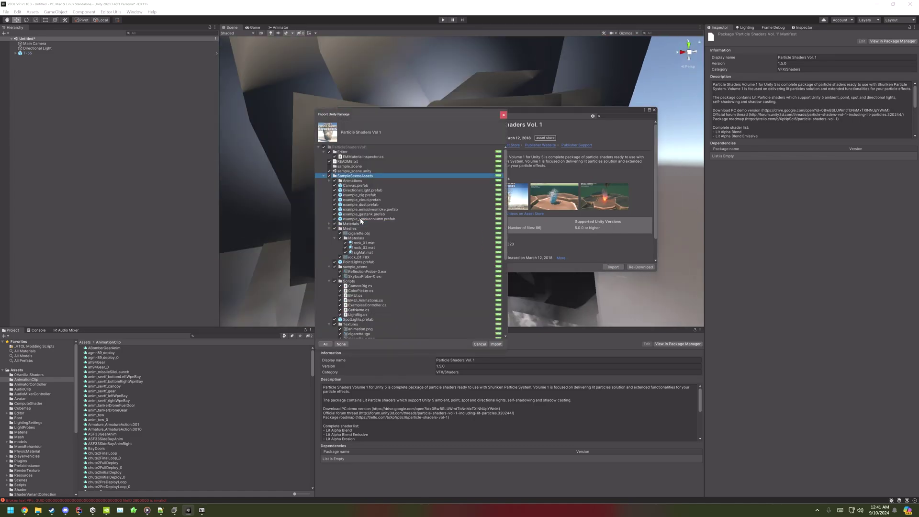
click(329, 172)
click(360, 176)
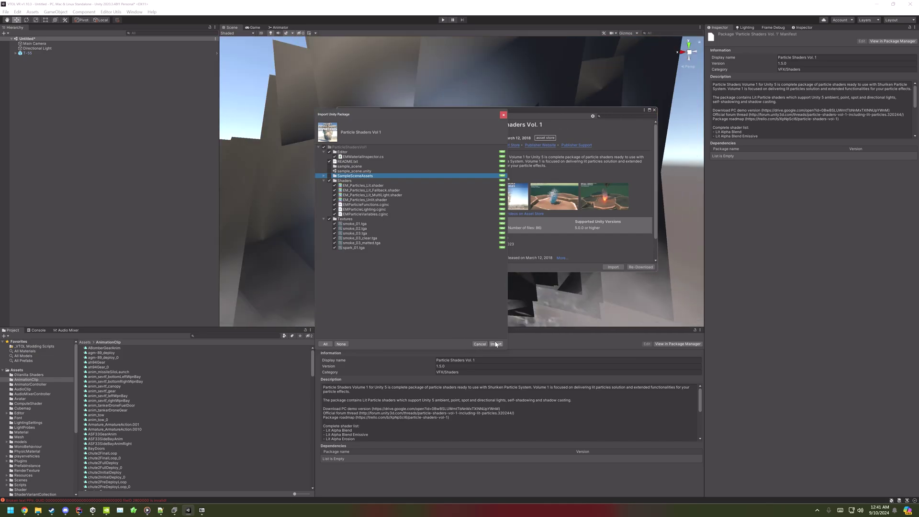
click(495, 343)
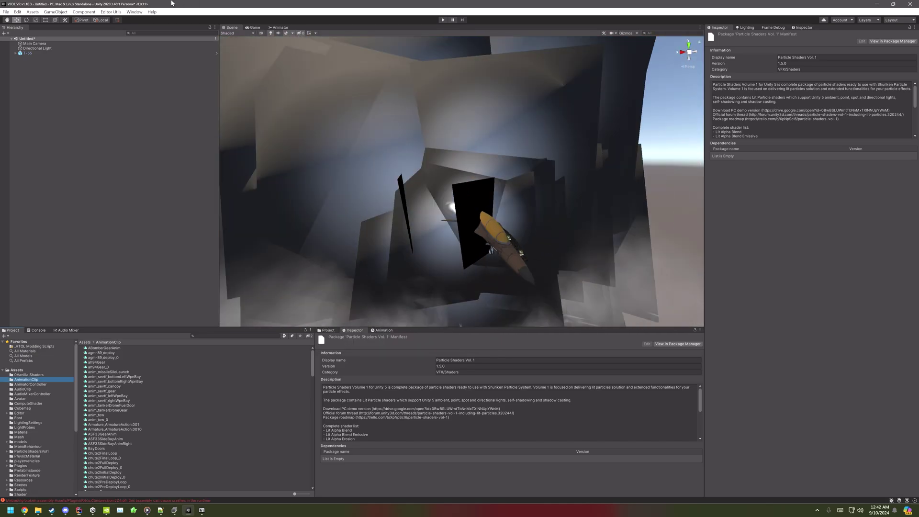
Step: Open the Fix Materials editor tool and expand its Shader Lists
click(118, 12)
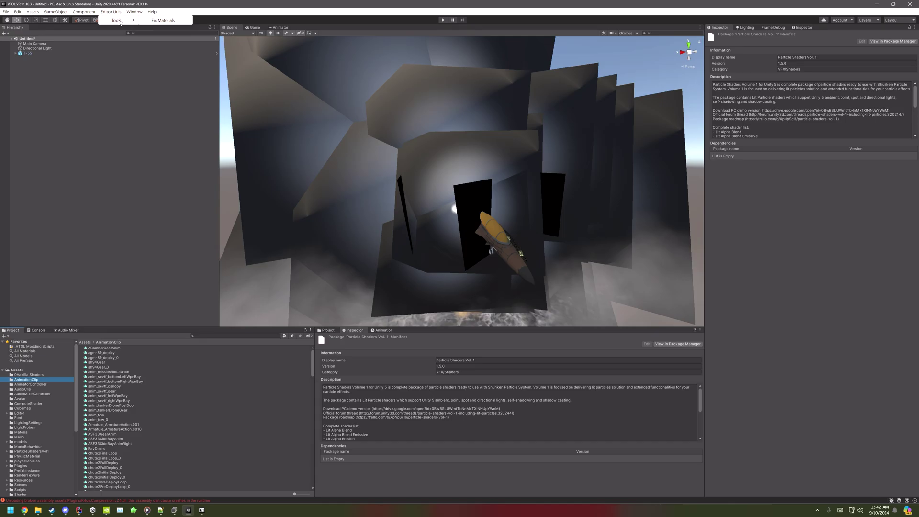
click(162, 21)
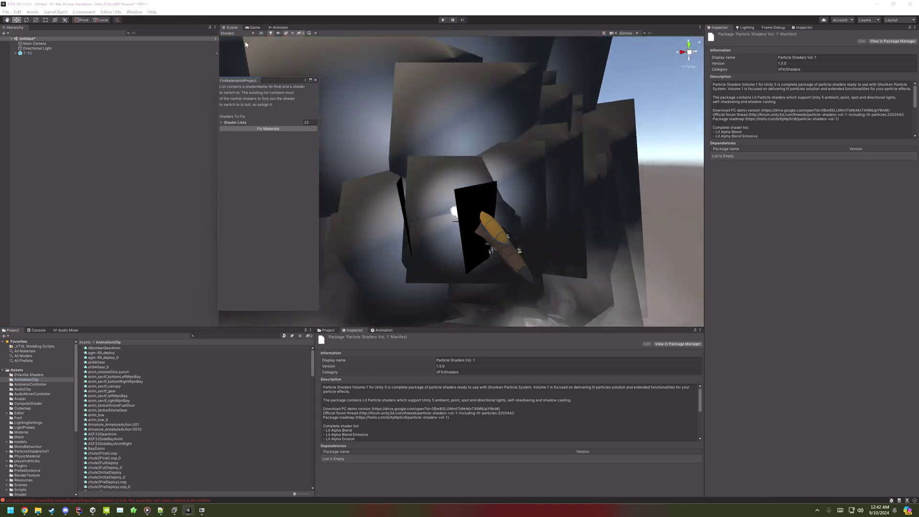
click(242, 123)
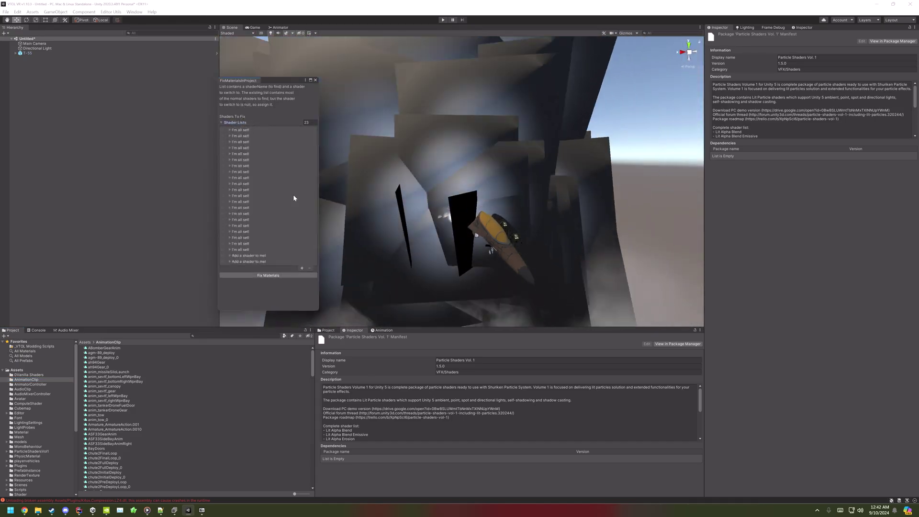
Step: Expand the two unassigned shader entries and set EM_Particles_Lit as the target shader for Ethical Motion/Particles/Lit
click(230, 261)
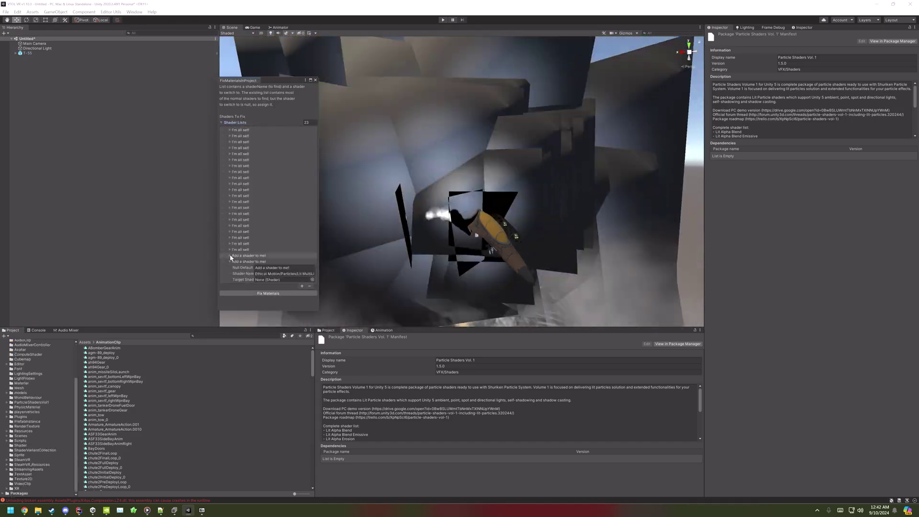
click(230, 256)
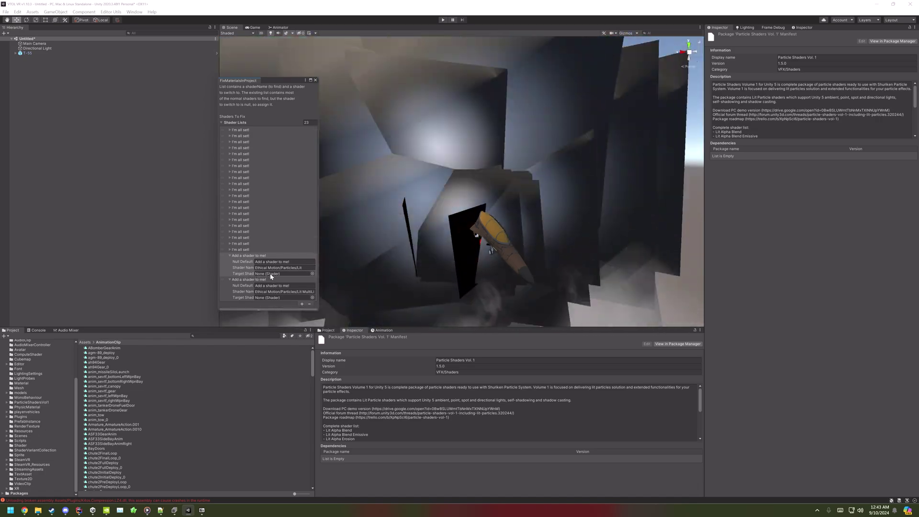
drag(319, 277, 362, 276)
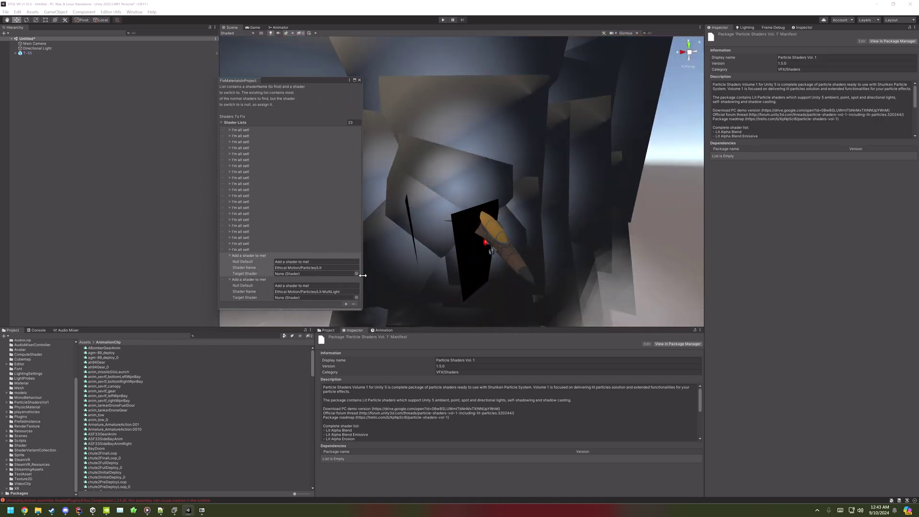
click(356, 274)
text(EM_Particles)
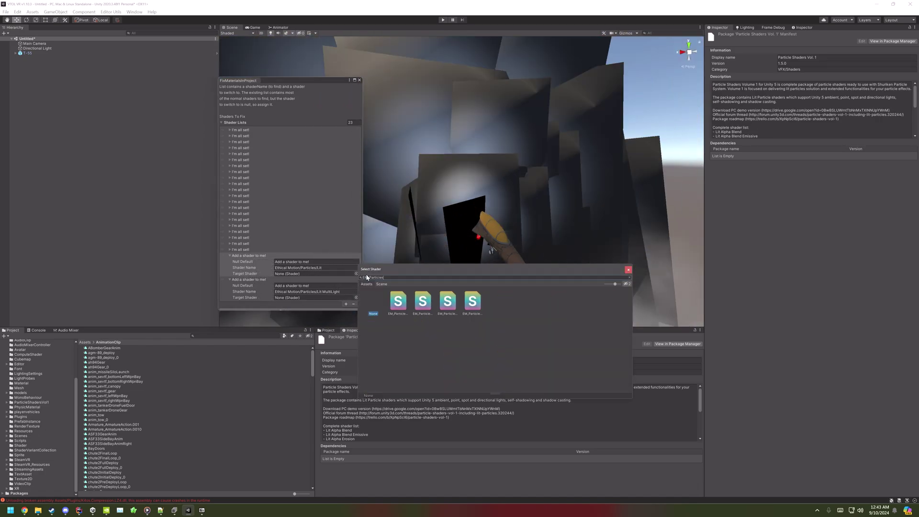
click(397, 302)
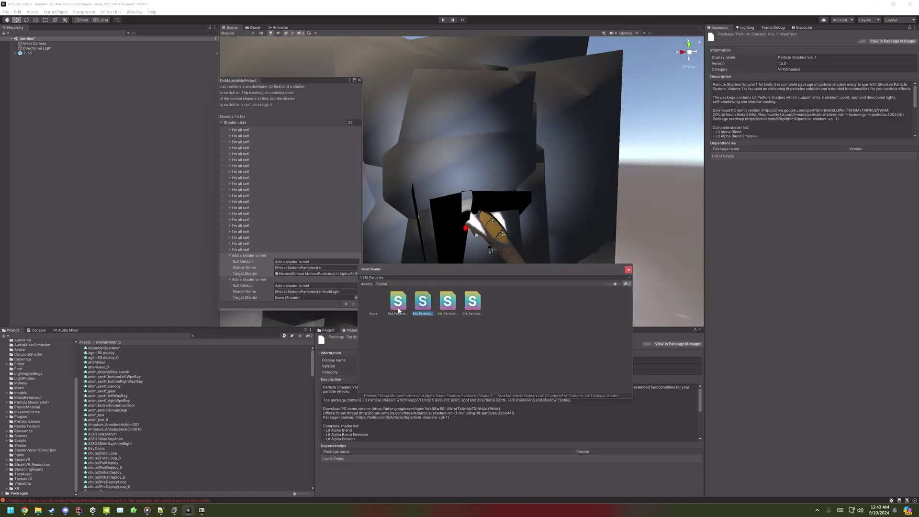
drag(615, 284, 586, 283)
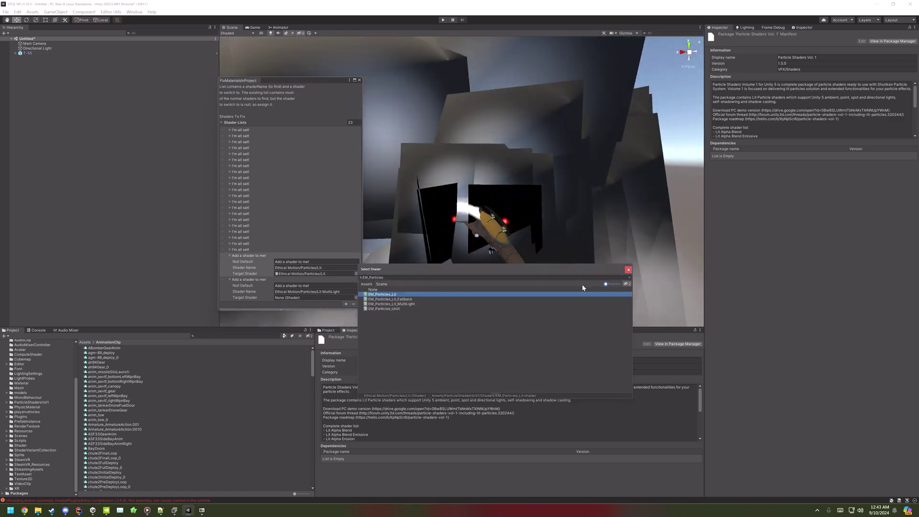
Step: Set EM_Particles_Lit_MultiLight as the target shader for the Ethical Motion/Particles/Lit MultiLight entry
click(356, 298)
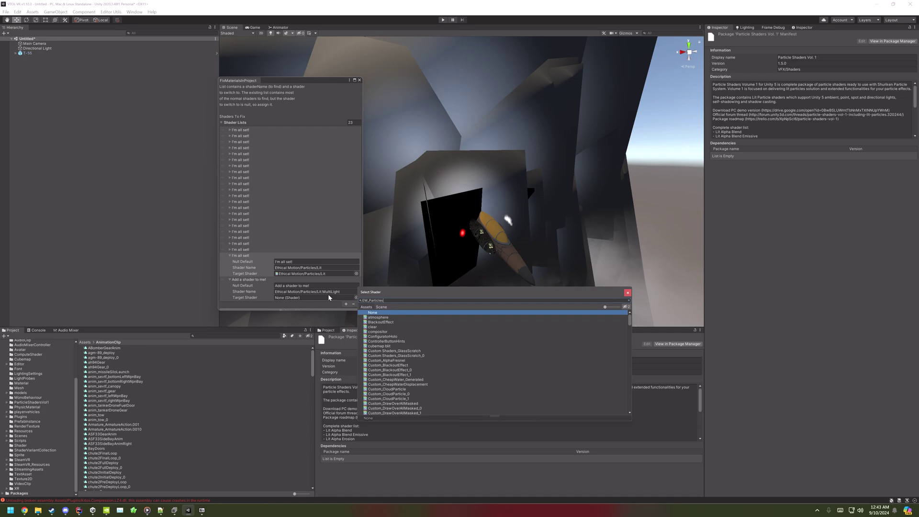
click(403, 327)
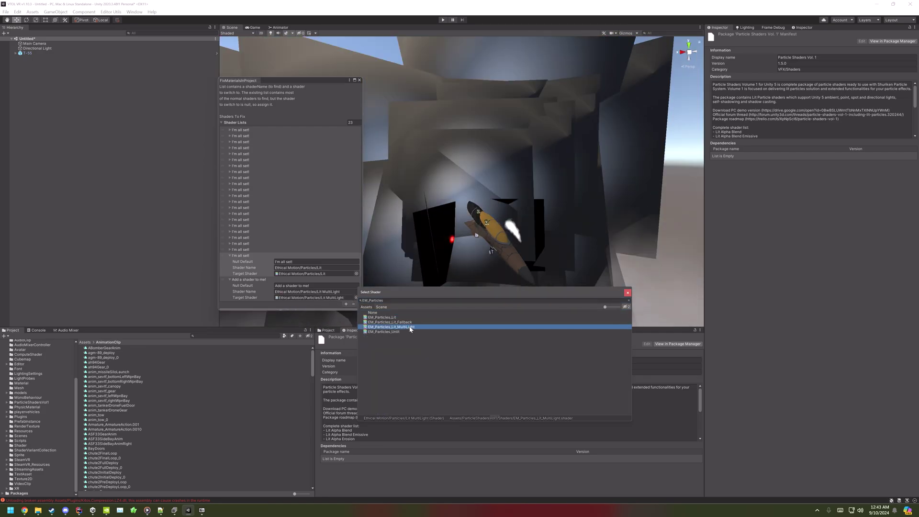
double_click(404, 327)
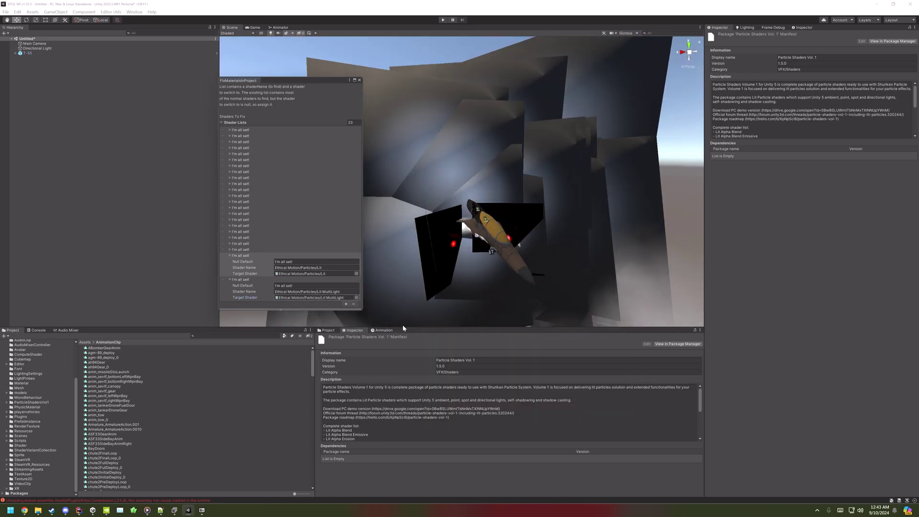
Step: Collapse the Shader Lists, run Fix Materials on the project, and close the tool
click(254, 123)
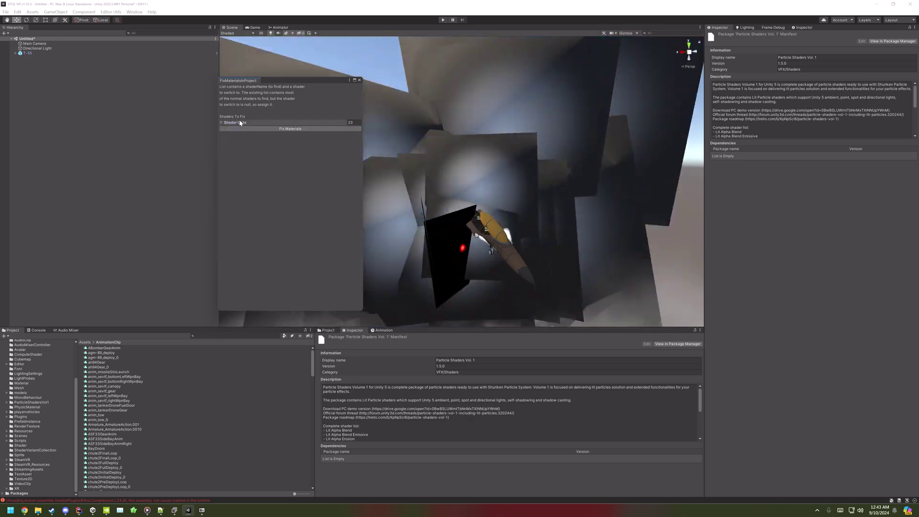
click(293, 129)
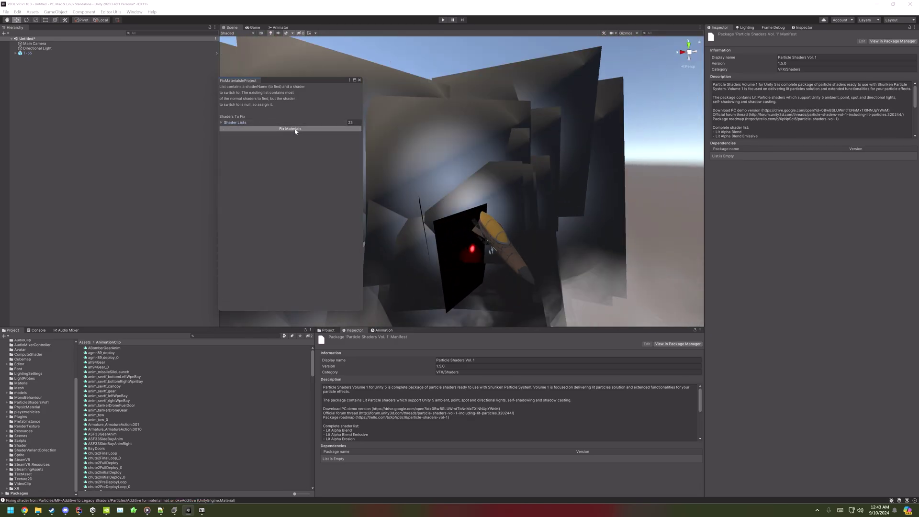
click(359, 80)
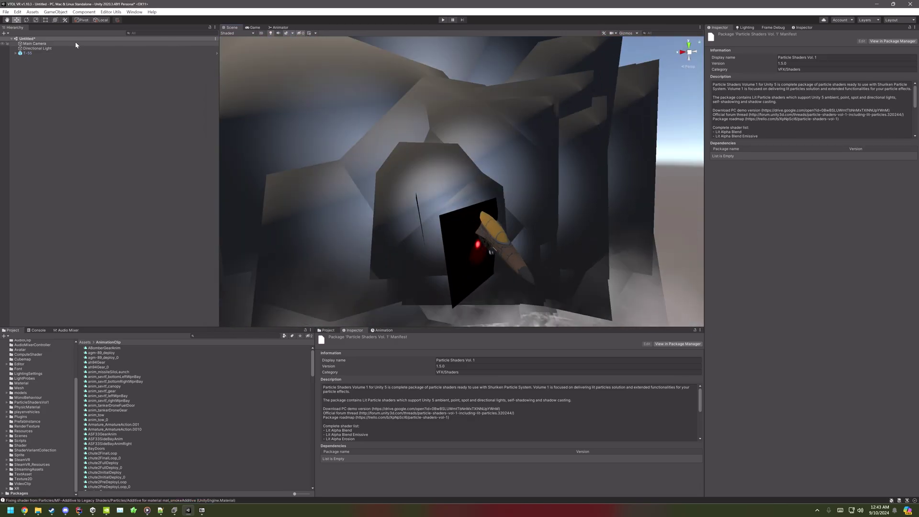
Step: Toggle the T-55 off and back on, select its MachCloud2 effect, and examine the aircraft's particle effects in the scene
click(28, 53)
key(alt+shift+a)
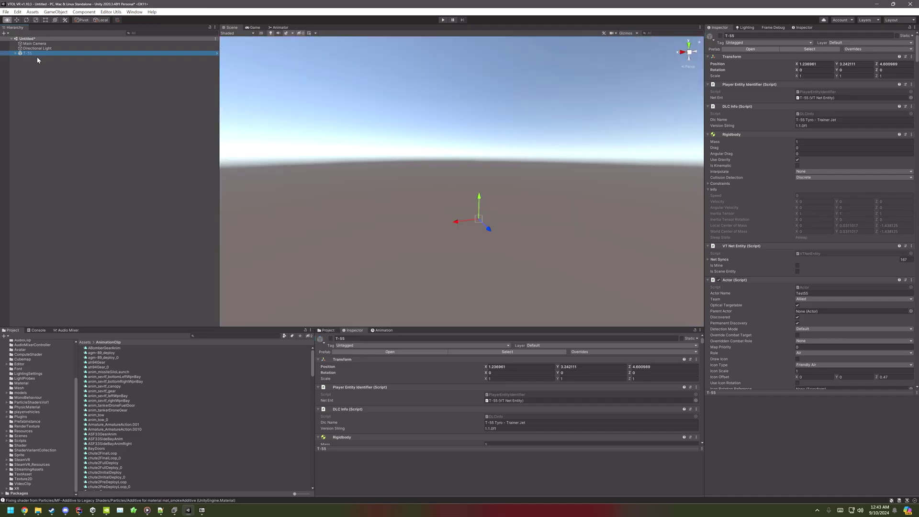
key(alt+shift+a)
click(334, 155)
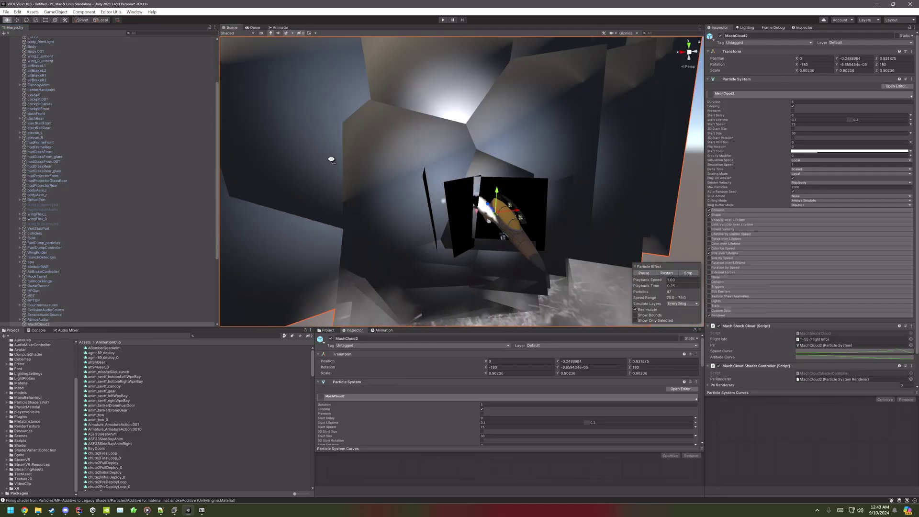
alt+drag(331, 159, 412, 265)
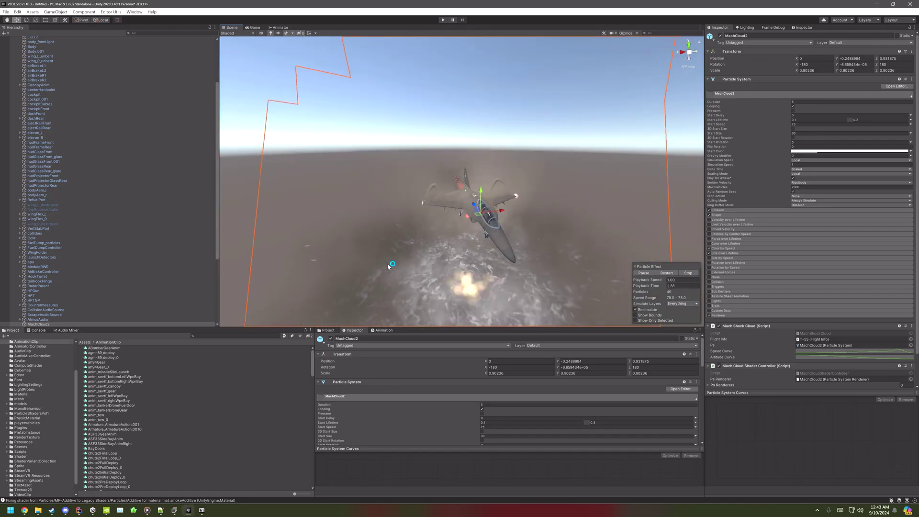
alt+drag(388, 263, 559, 151)
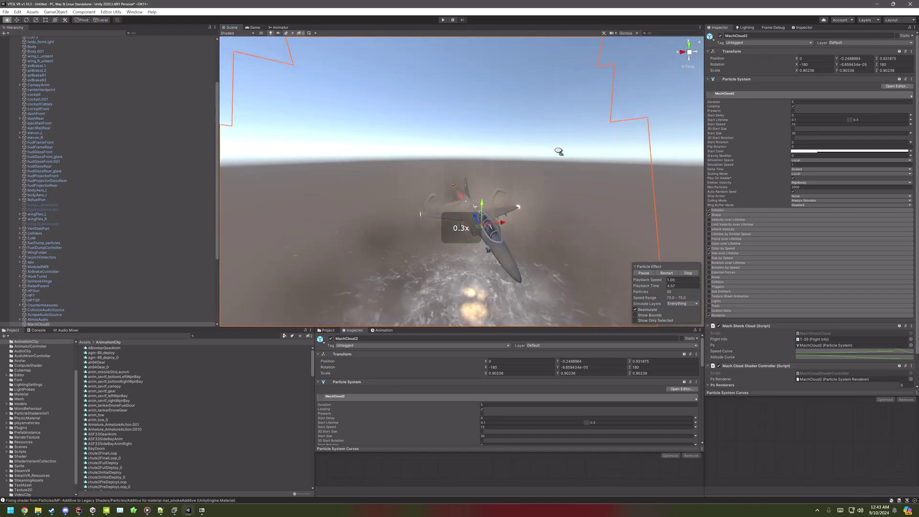
right_drag(559, 152, 548, 160)
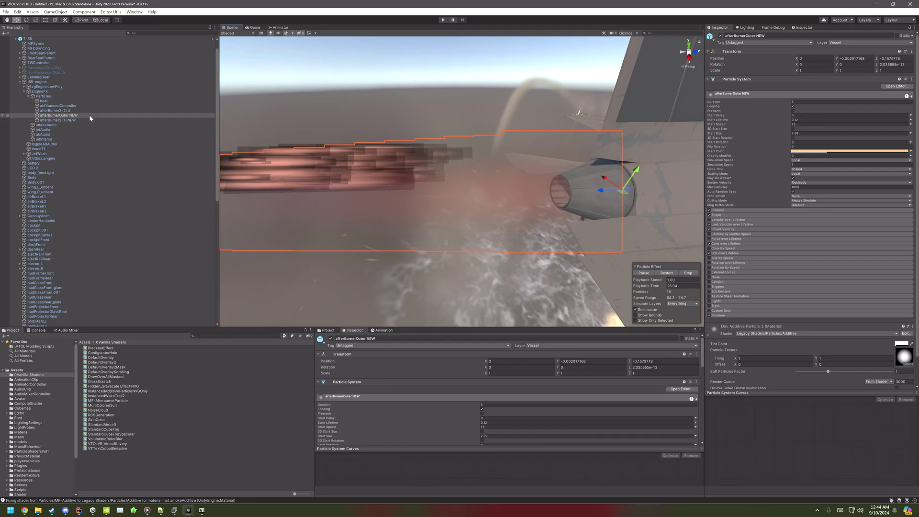
Step: Try to switch the material of the afterBurner2 (1) NEW particle system to the MF-AfterburnerParticle (Danku) shader
double_click(91, 119)
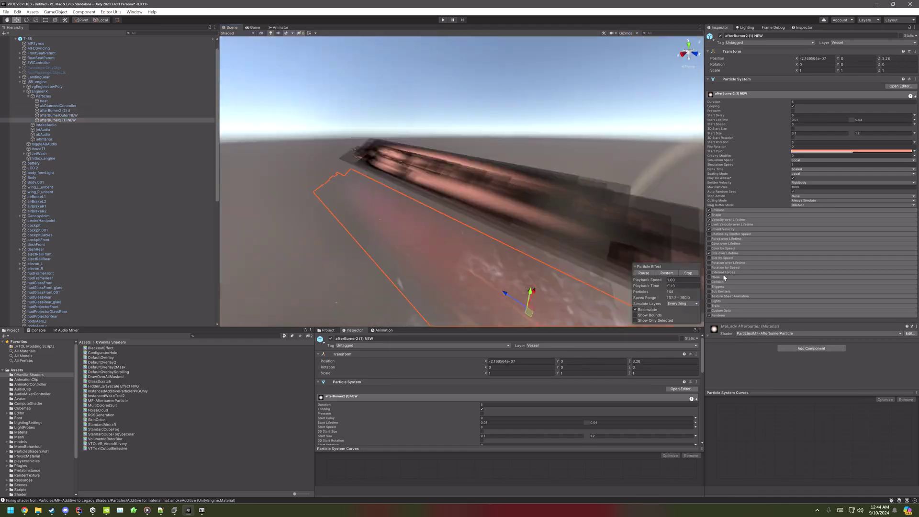
click(759, 334)
text(MF-)
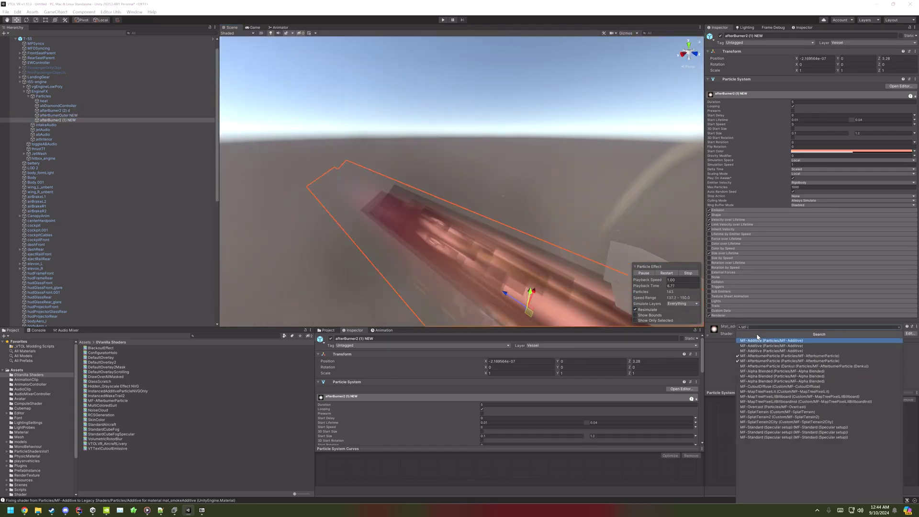
text(After)
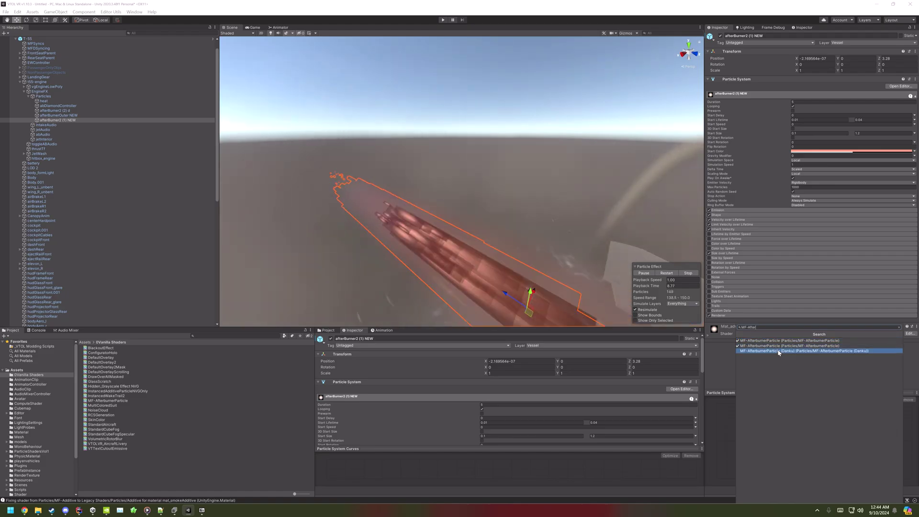
click(754, 353)
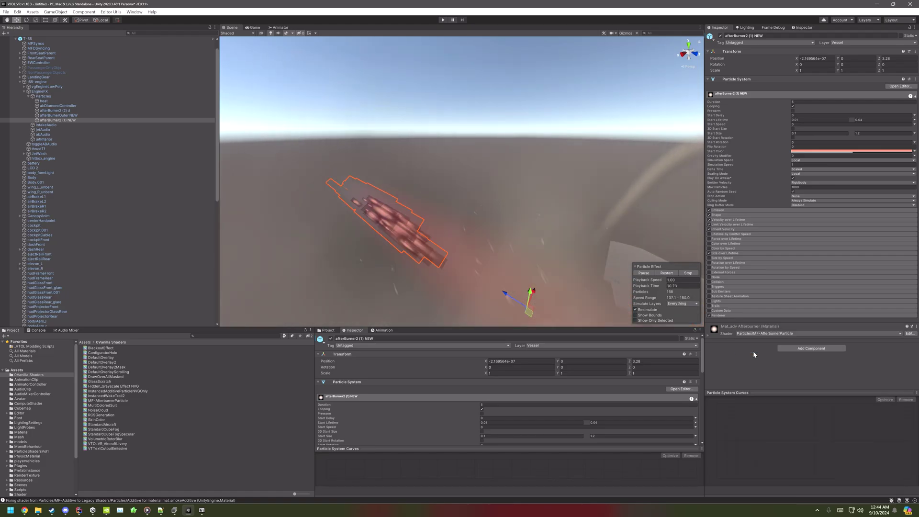
right_drag(490, 248, 505, 264)
alt+drag(505, 264, 639, 274)
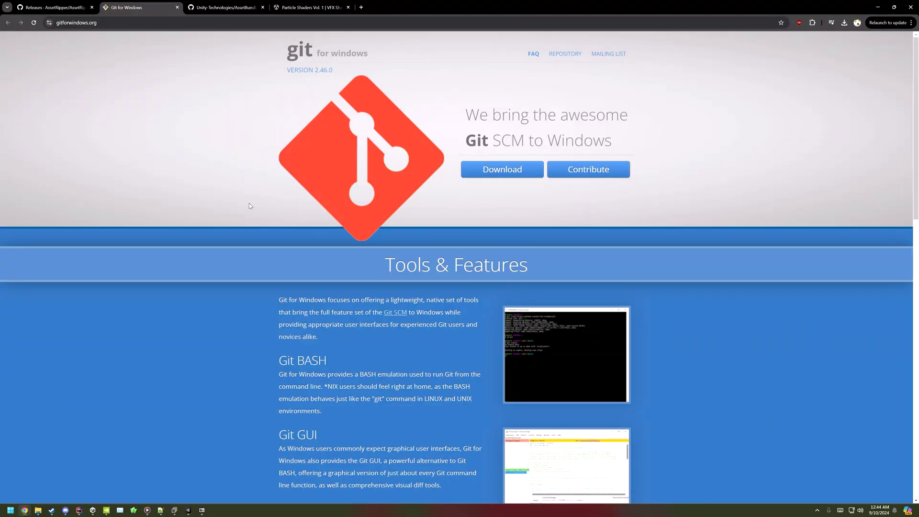
Step: Copy the HTTPS clone URL of the Unity-Technologies AssetBundles-Browser repository on GitHub and switch back to Unity
click(236, 10)
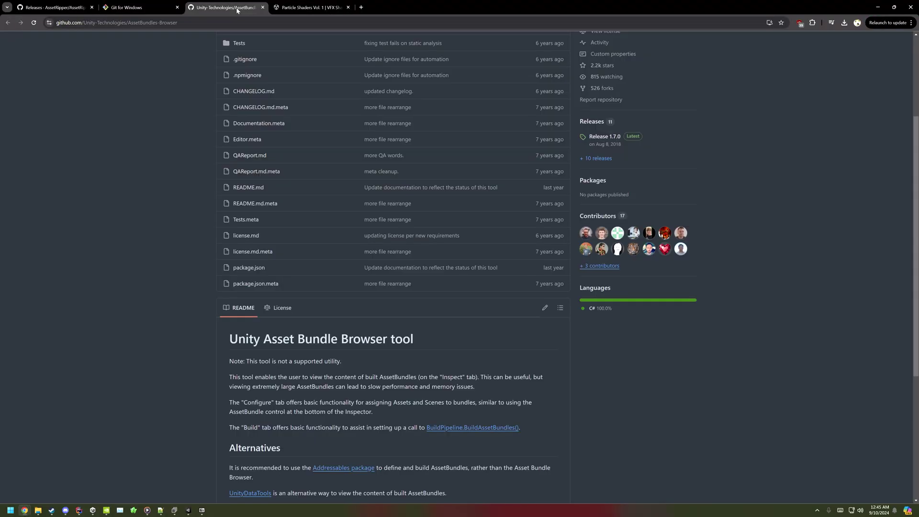
scroll(146, 333, up, 3)
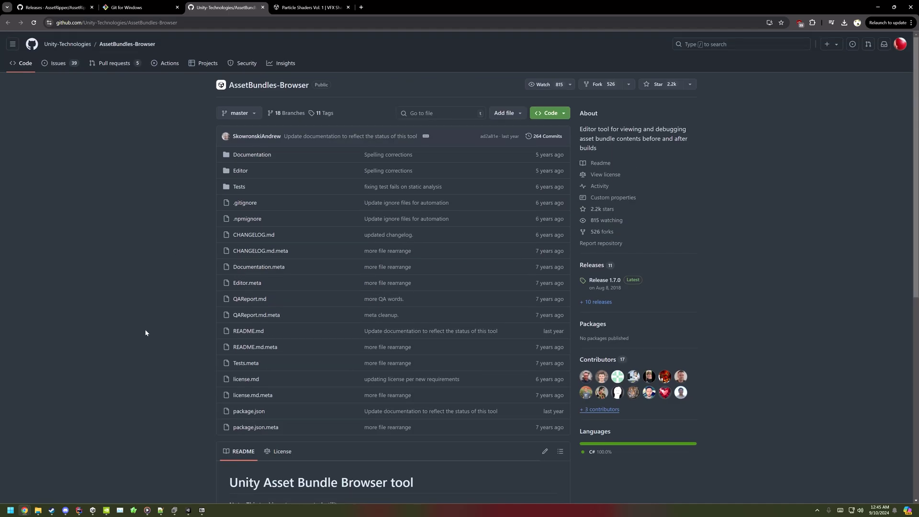
click(563, 113)
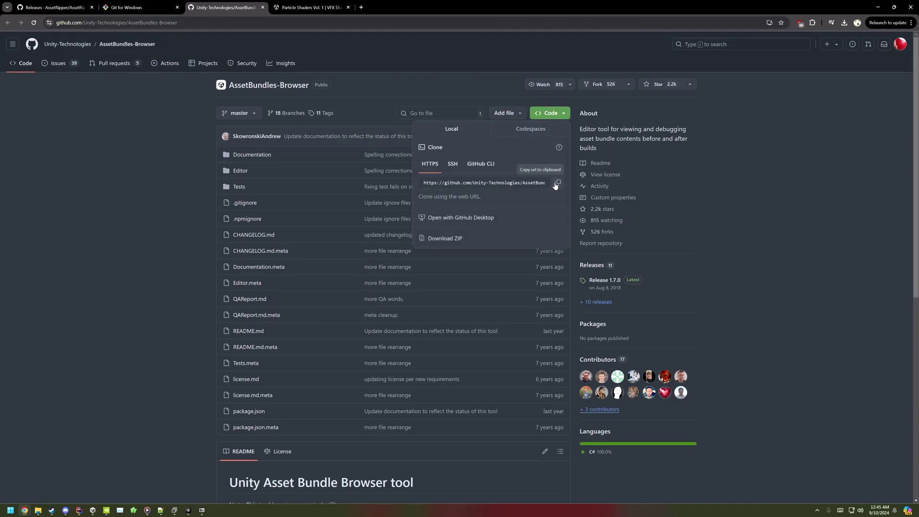
click(133, 268)
key(alt+Tab)
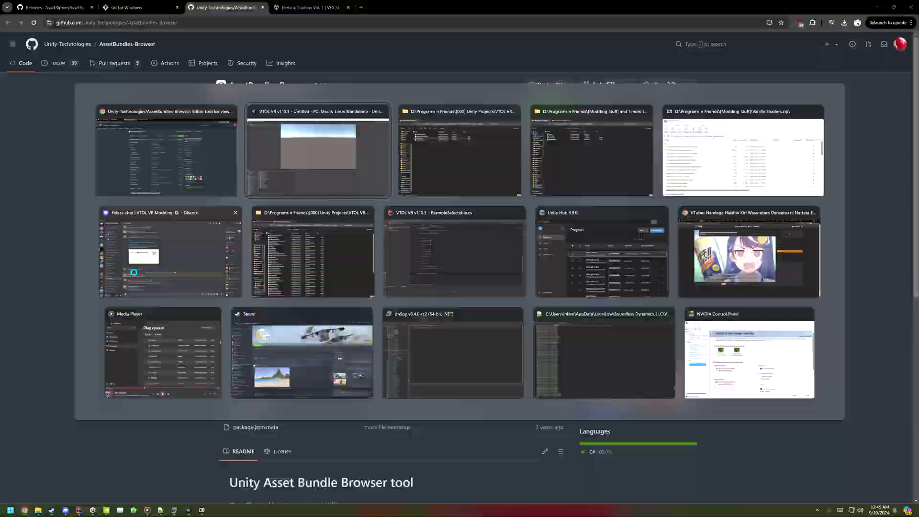
click(135, 13)
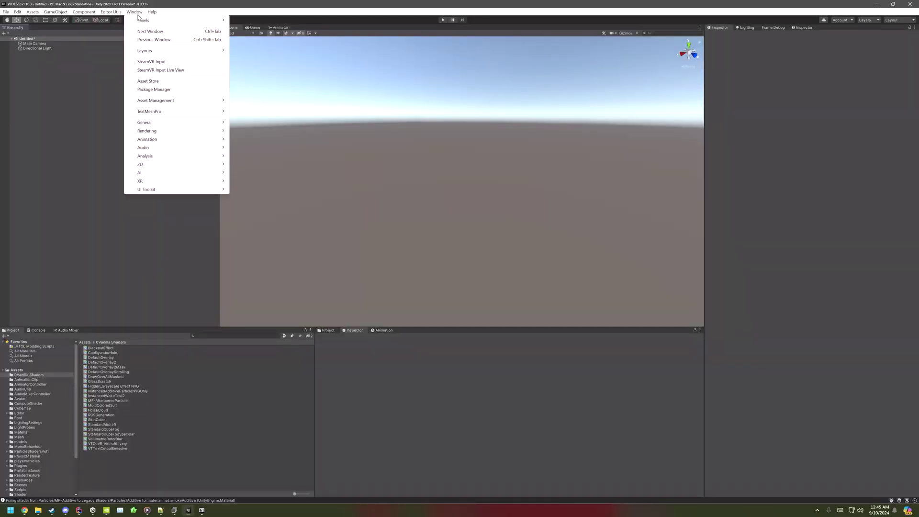
click(166, 91)
drag(404, 107, 426, 100)
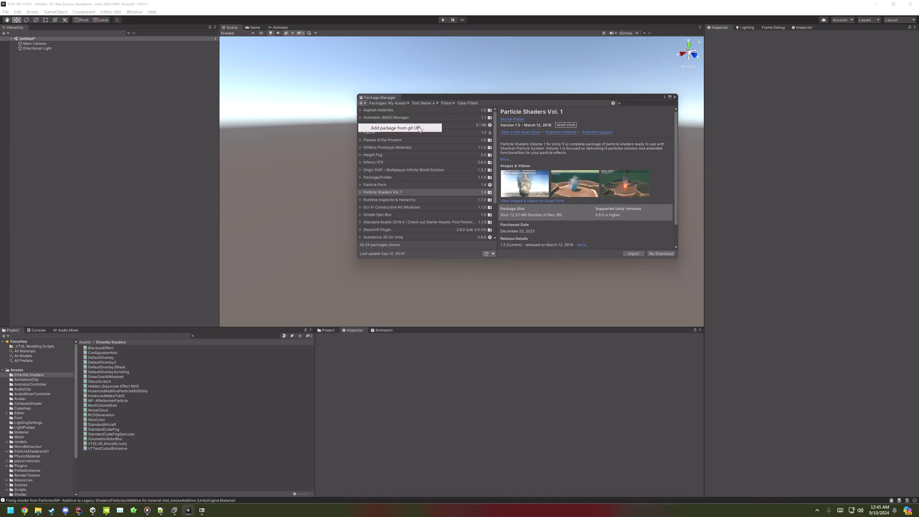
click(419, 129)
text(https://github.com/Unity-Technologies/AssetBundles-Browser.git)
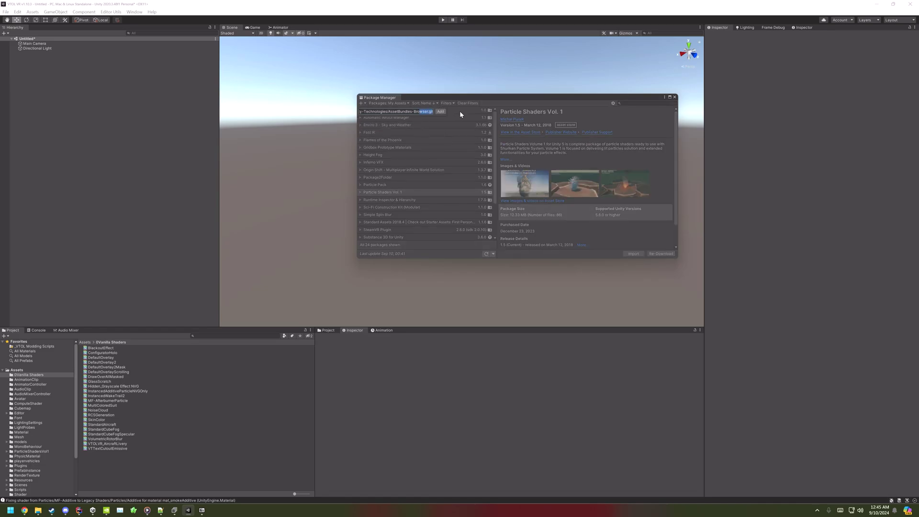
click(439, 112)
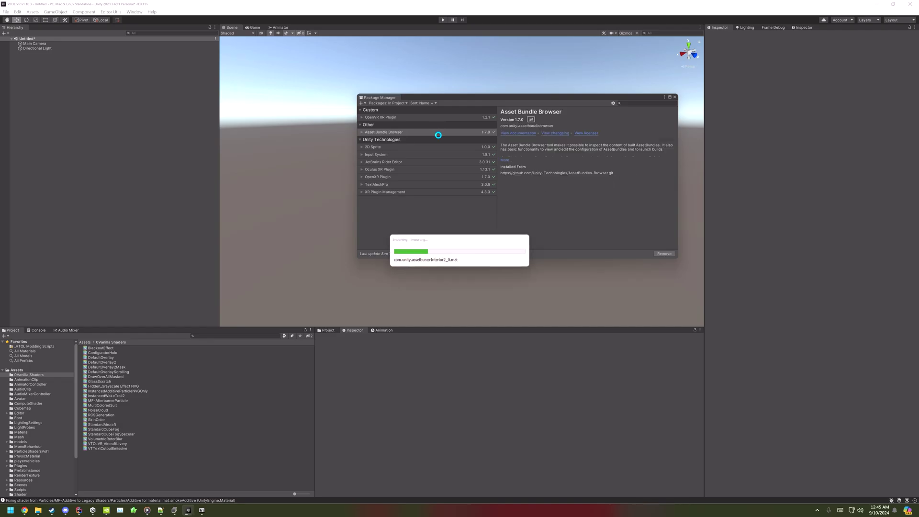
Step: Open the AssetBundle Browser window and dock it next to the Hierarchy
click(135, 12)
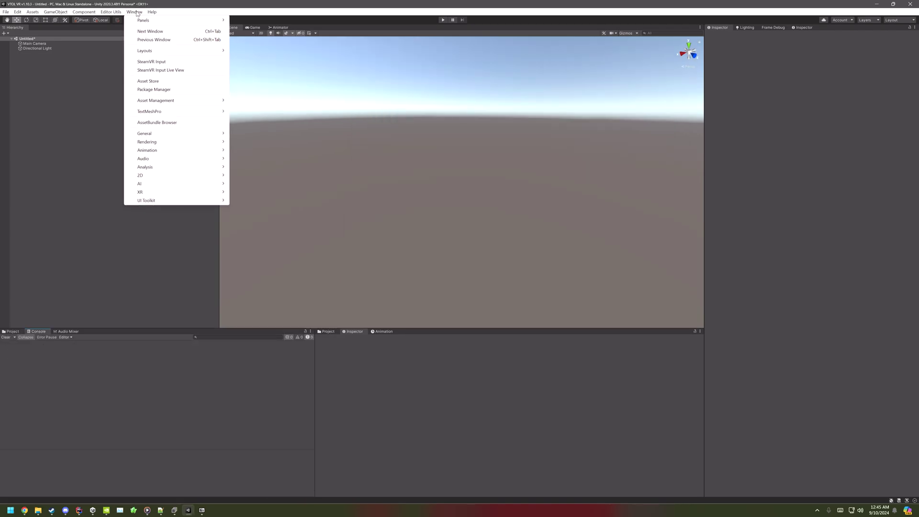
click(167, 122)
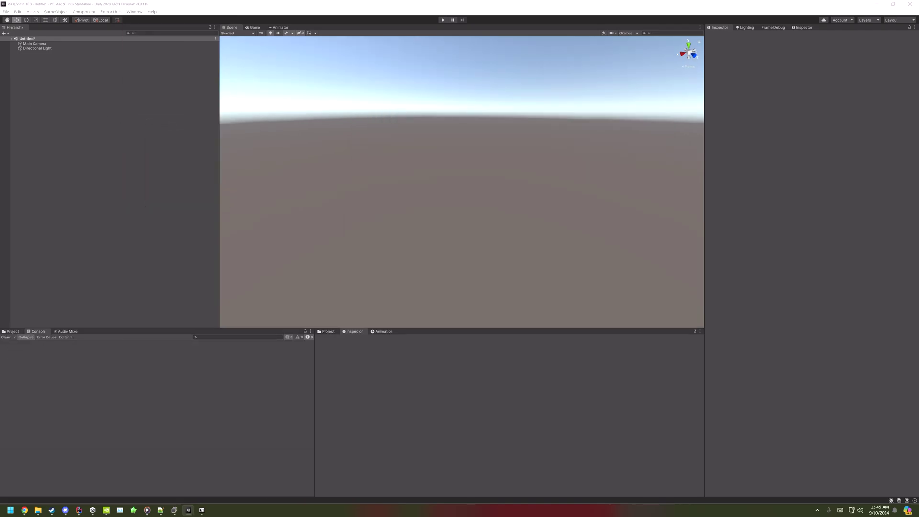
drag(307, 182, 284, 121)
drag(86, 38, 42, 30)
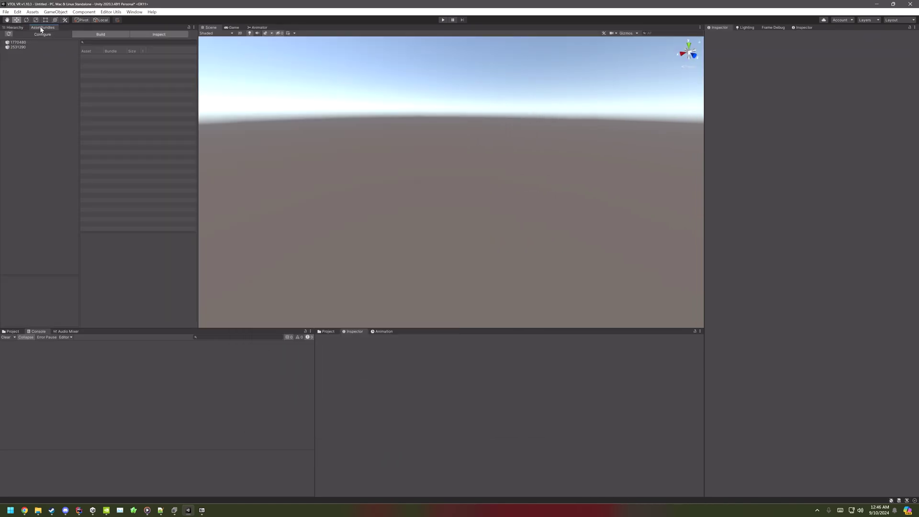
Step: Delete the existing asset bundles 1770480 and 2531290 from the AssetBundle Browser
shift+click(25, 47)
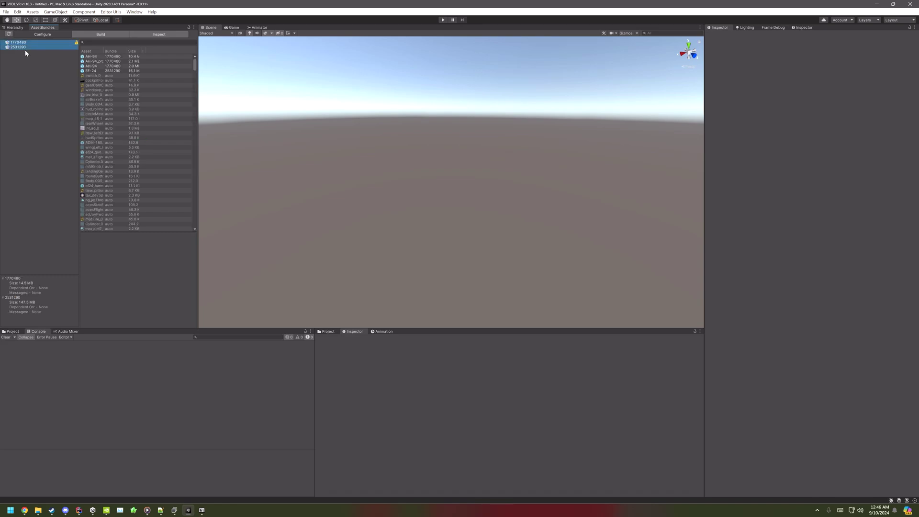
key(Delete)
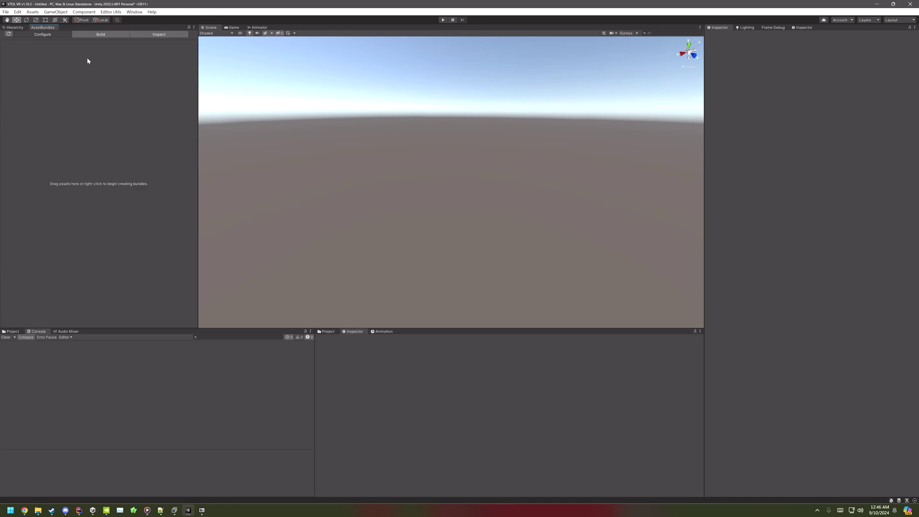